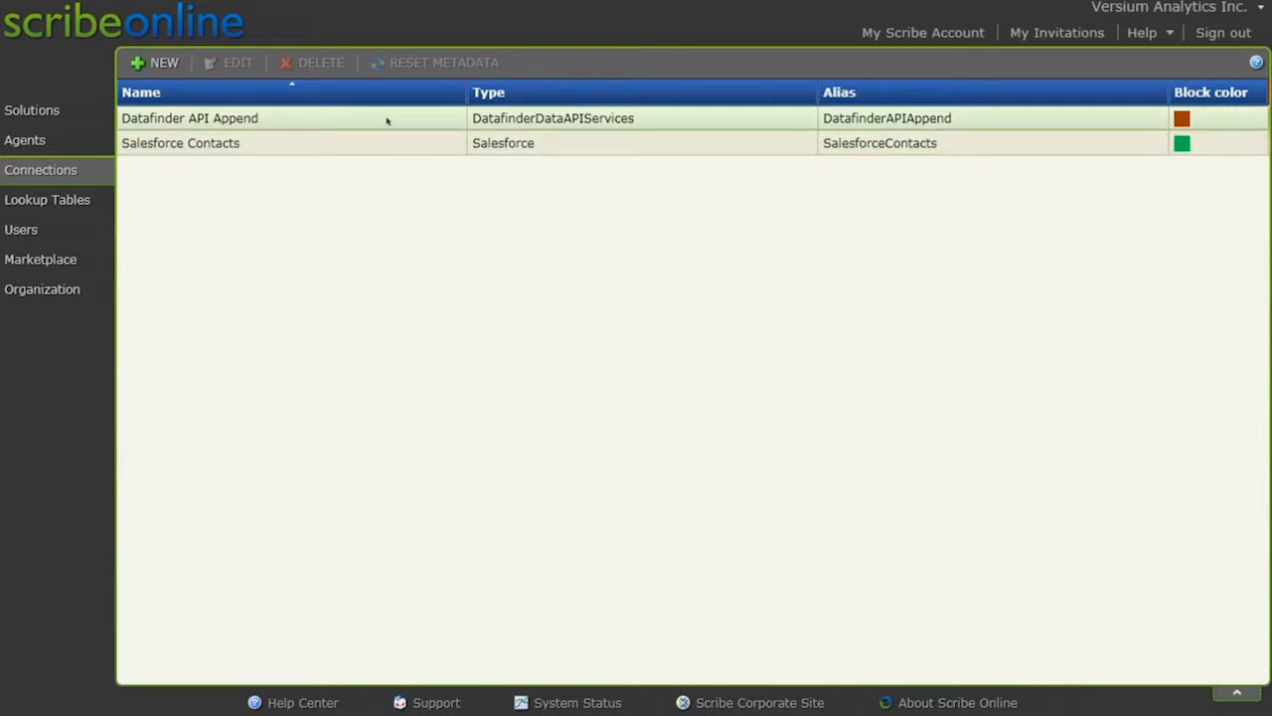
# Review the details of the Salesforce Contacts and Datafinder API Append connections
pyautogui.click(370, 142)
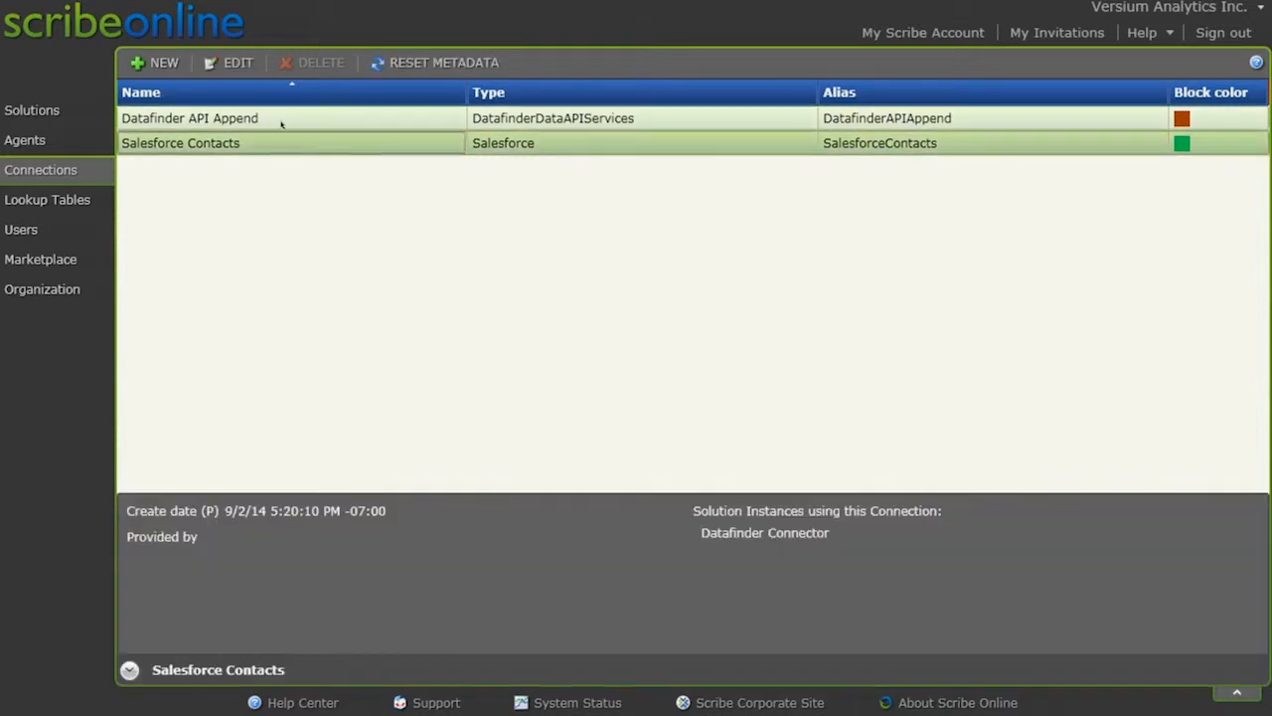
pyautogui.click(282, 120)
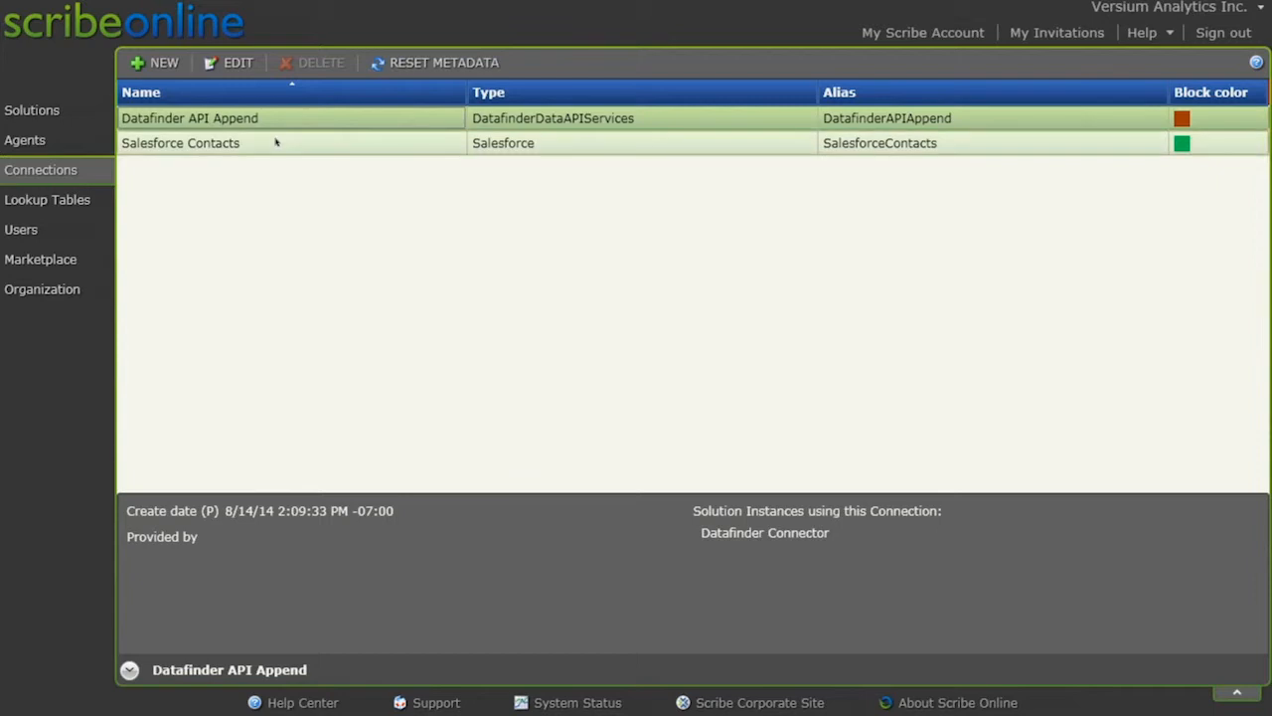
# Open the Datafinder Connector solution for editing from the list of solutions
pyautogui.click(49, 115)
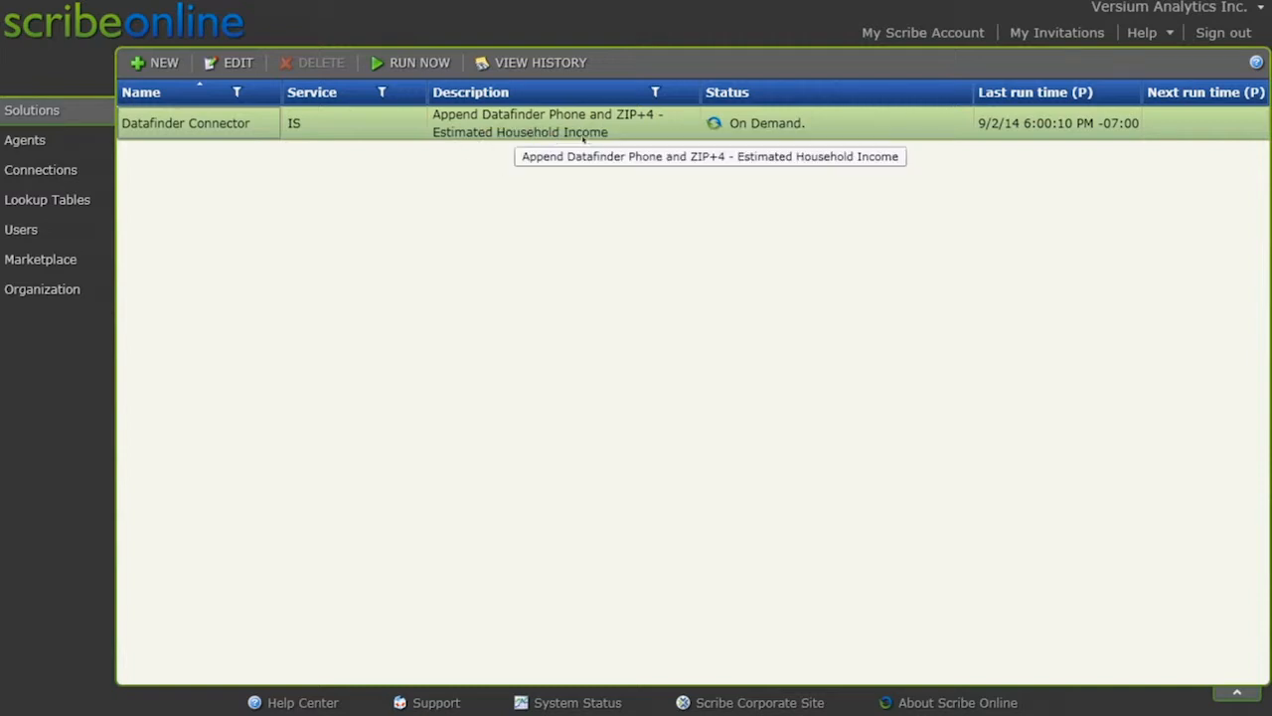
pyautogui.doubleClick(494, 125)
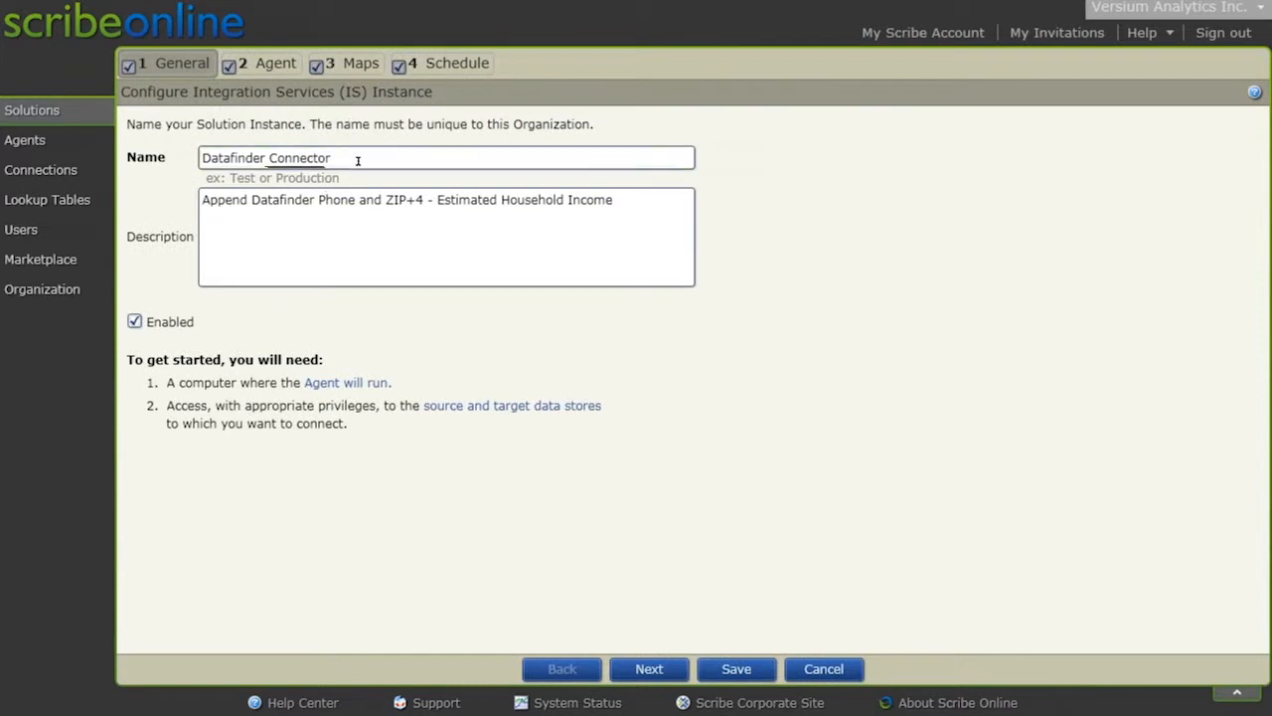
pyautogui.click(360, 160)
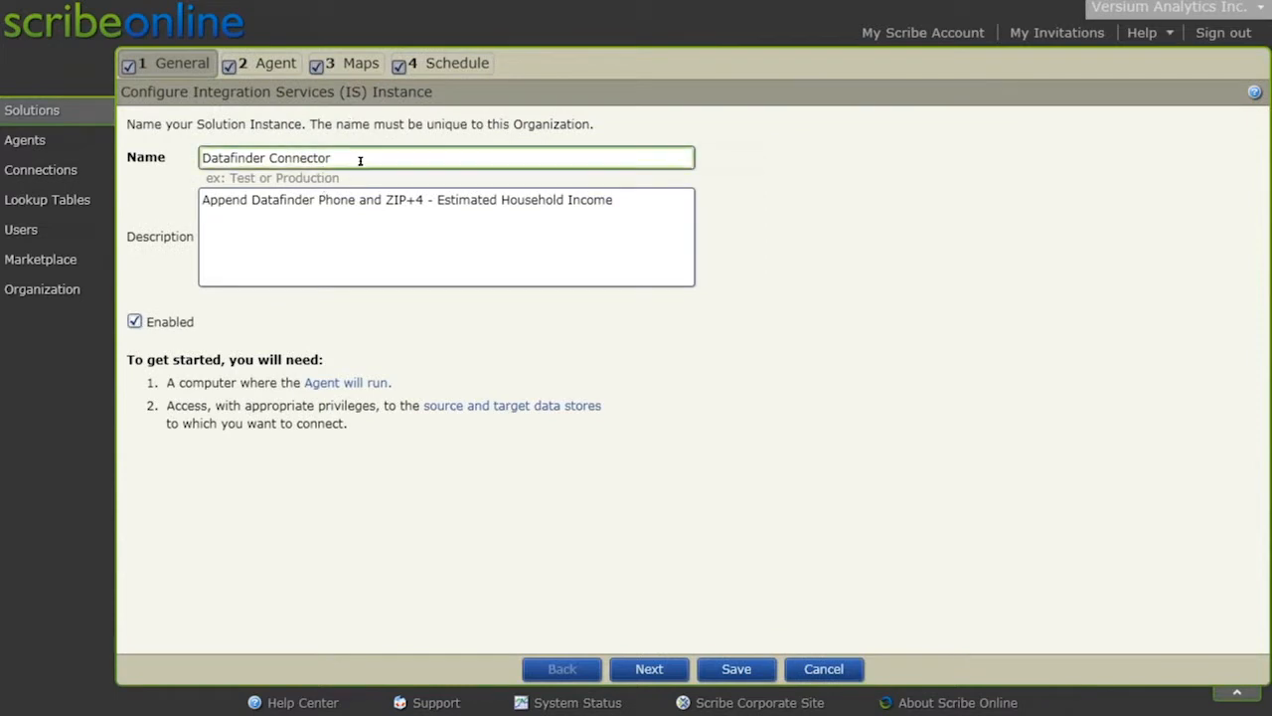
# Widen the Name column in the solution's list of maps and open the Grab Phone and ZIP+4 map
pyautogui.click(355, 64)
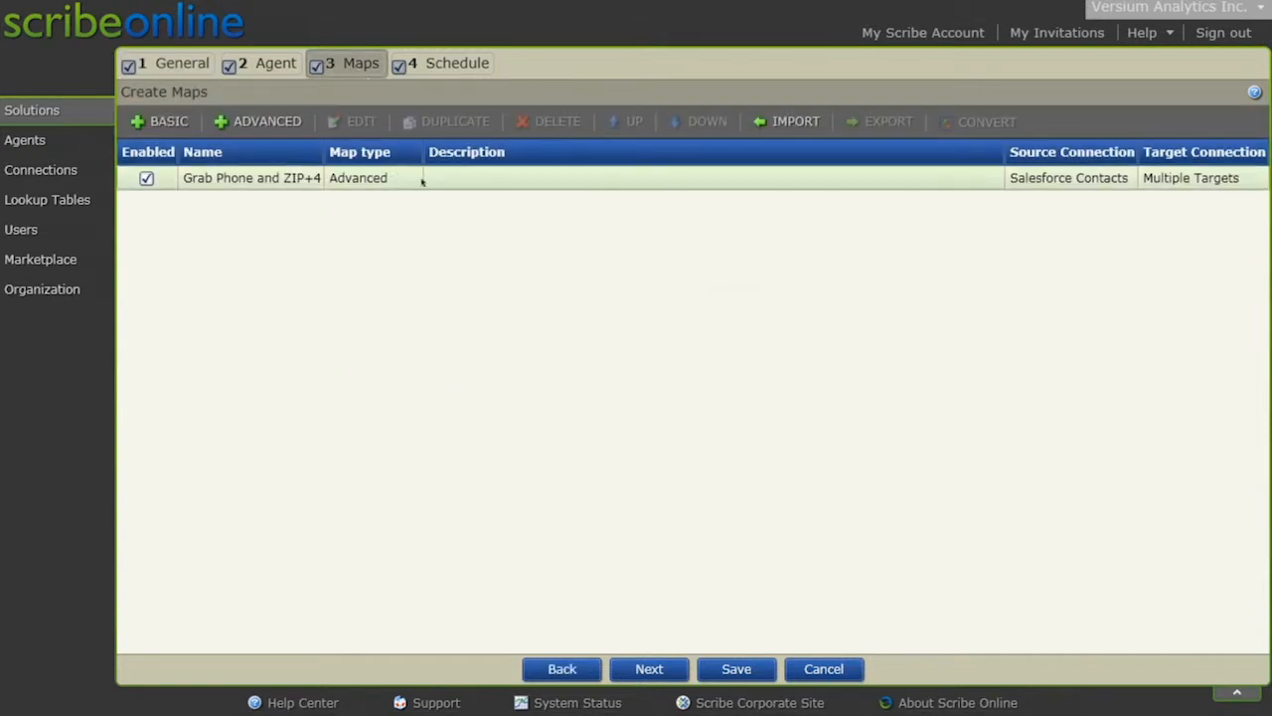
pyautogui.moveTo(326, 151); pyautogui.dragTo(429, 152)
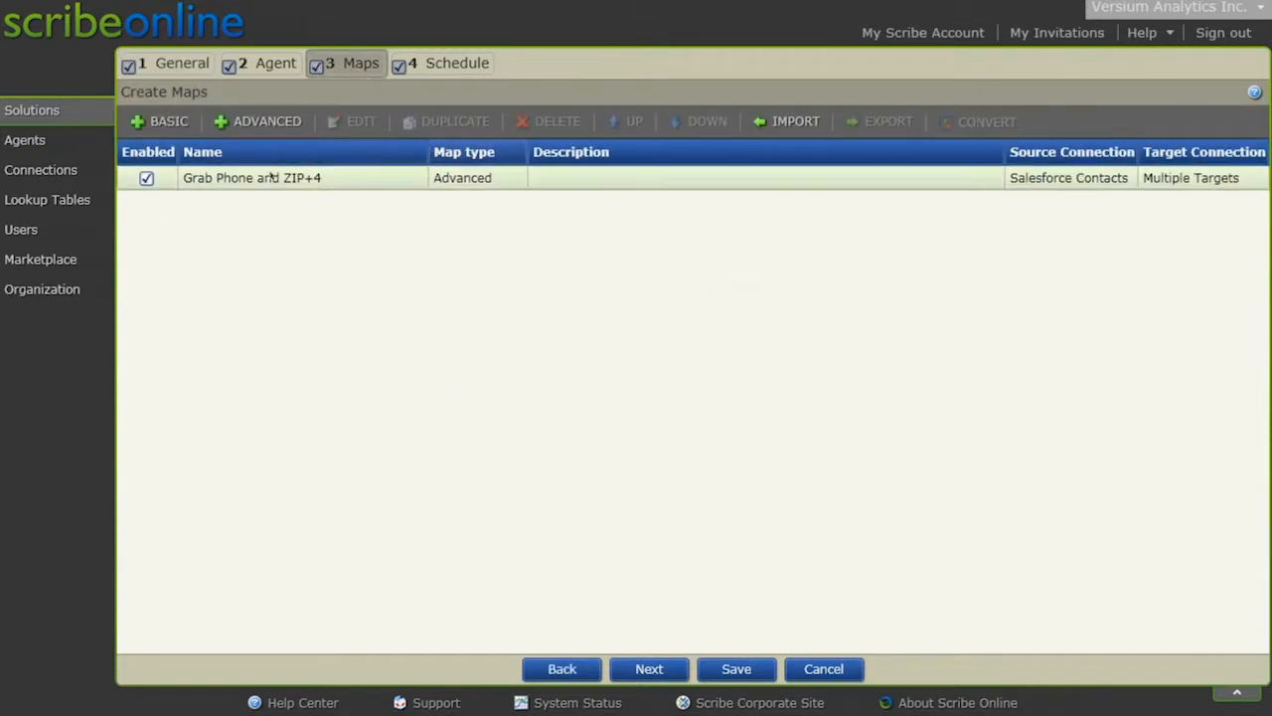
pyautogui.click(587, 178)
pyautogui.doubleClick(587, 178)
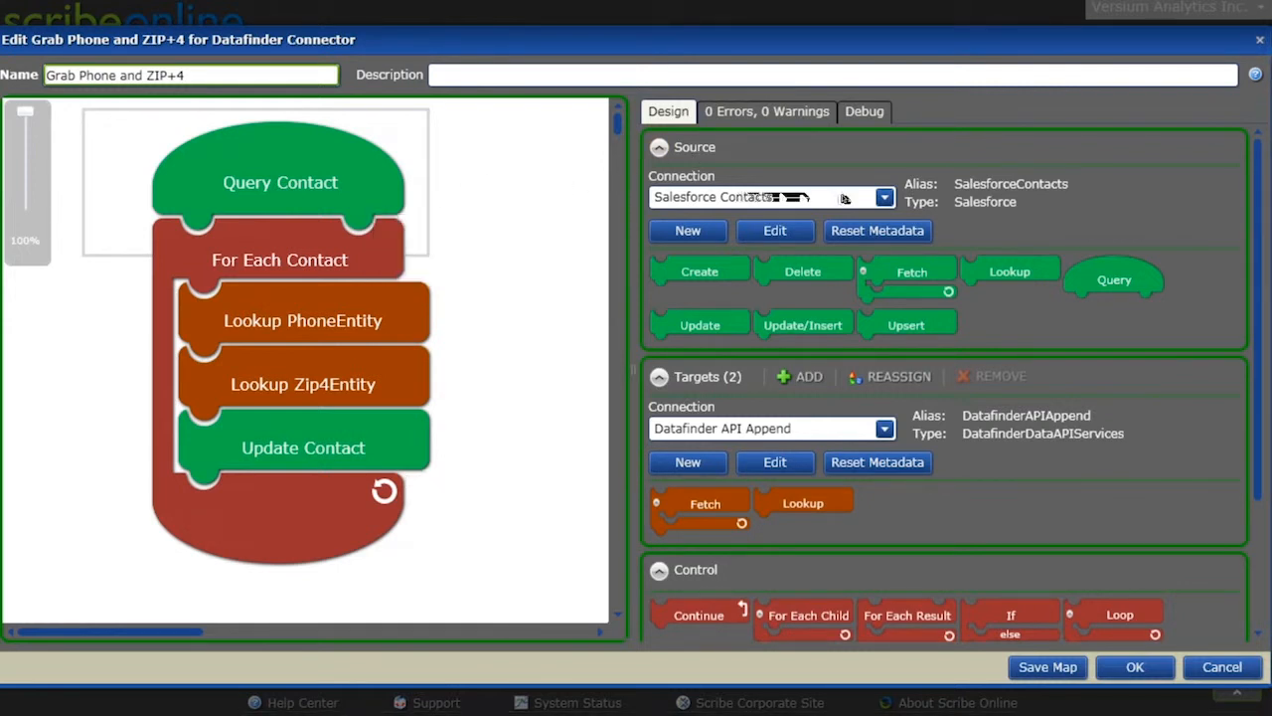
# Check the map's source connection choices and the Query Contact block's entity choices, leaving both unchanged
pyautogui.click(884, 197)
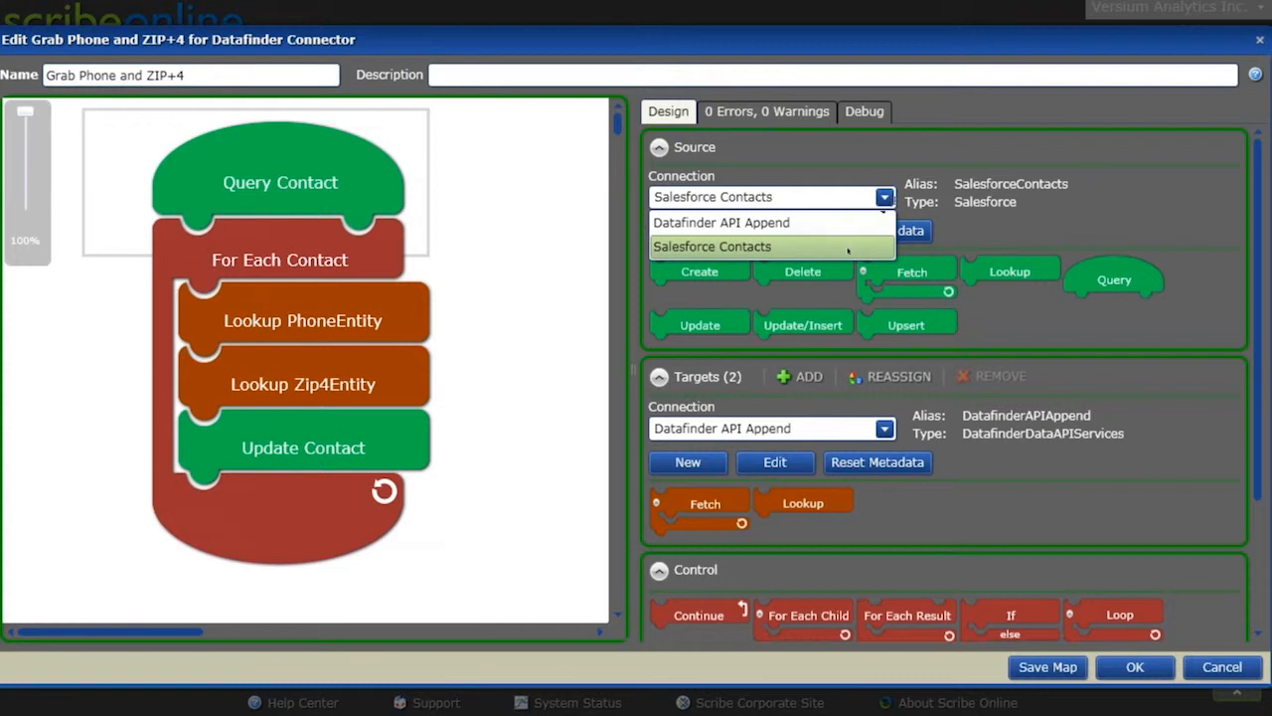
pyautogui.click(885, 179)
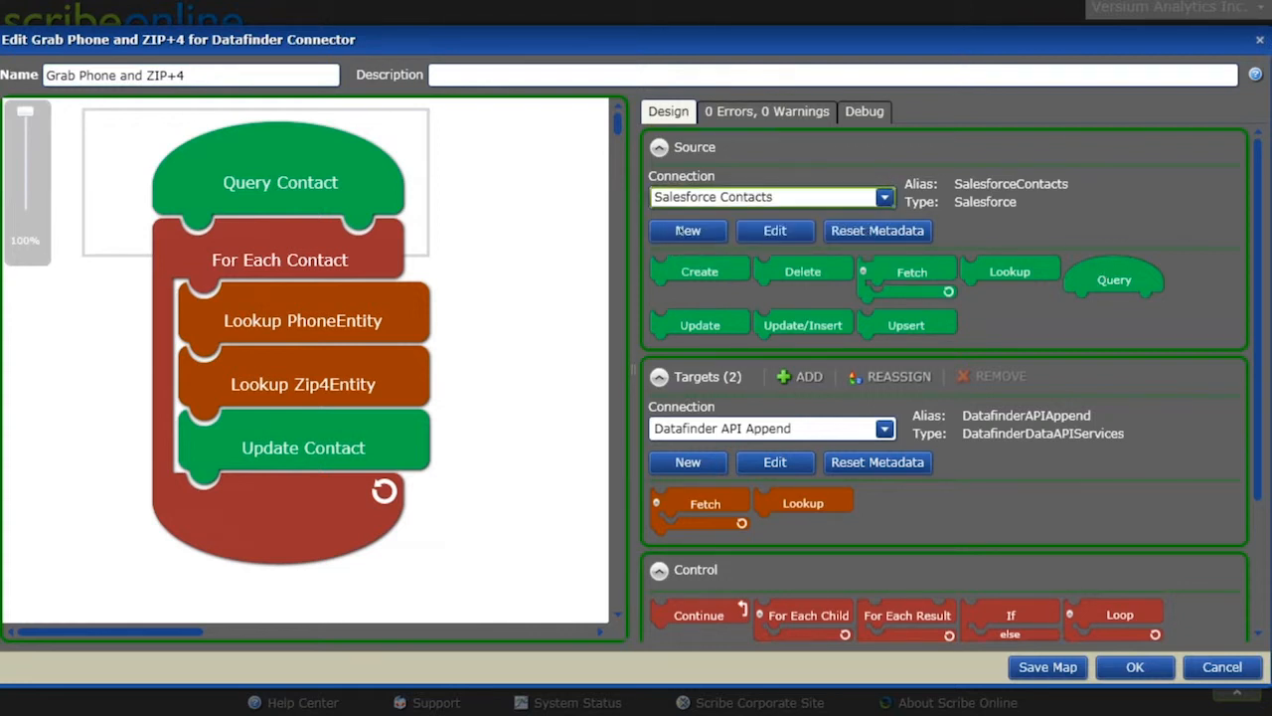
pyautogui.moveTo(294, 179)
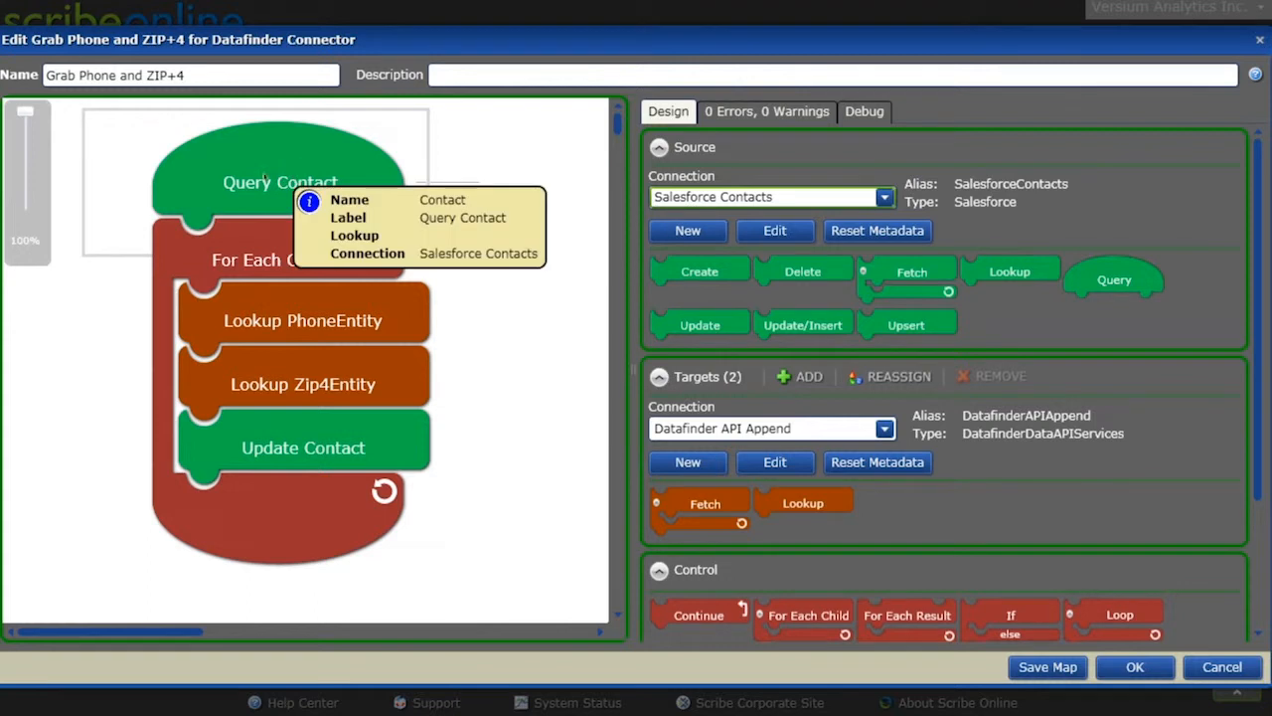
pyautogui.doubleClick(253, 175)
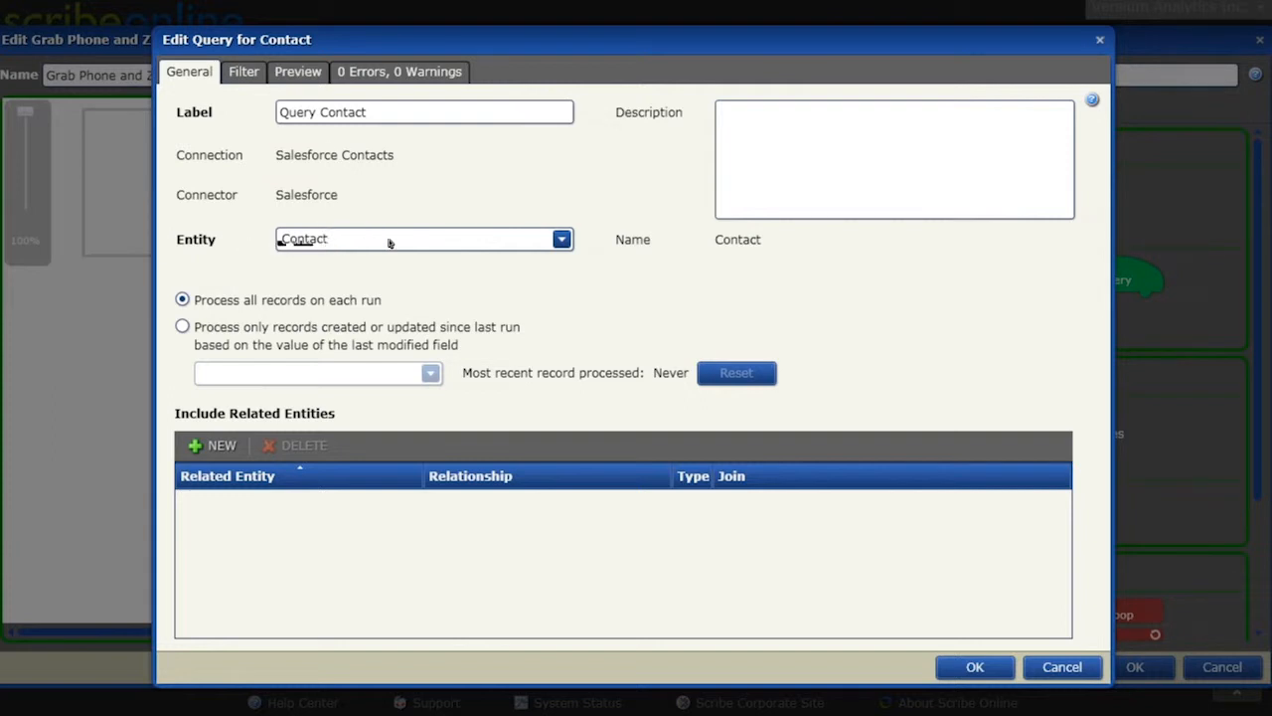
pyautogui.click(562, 240)
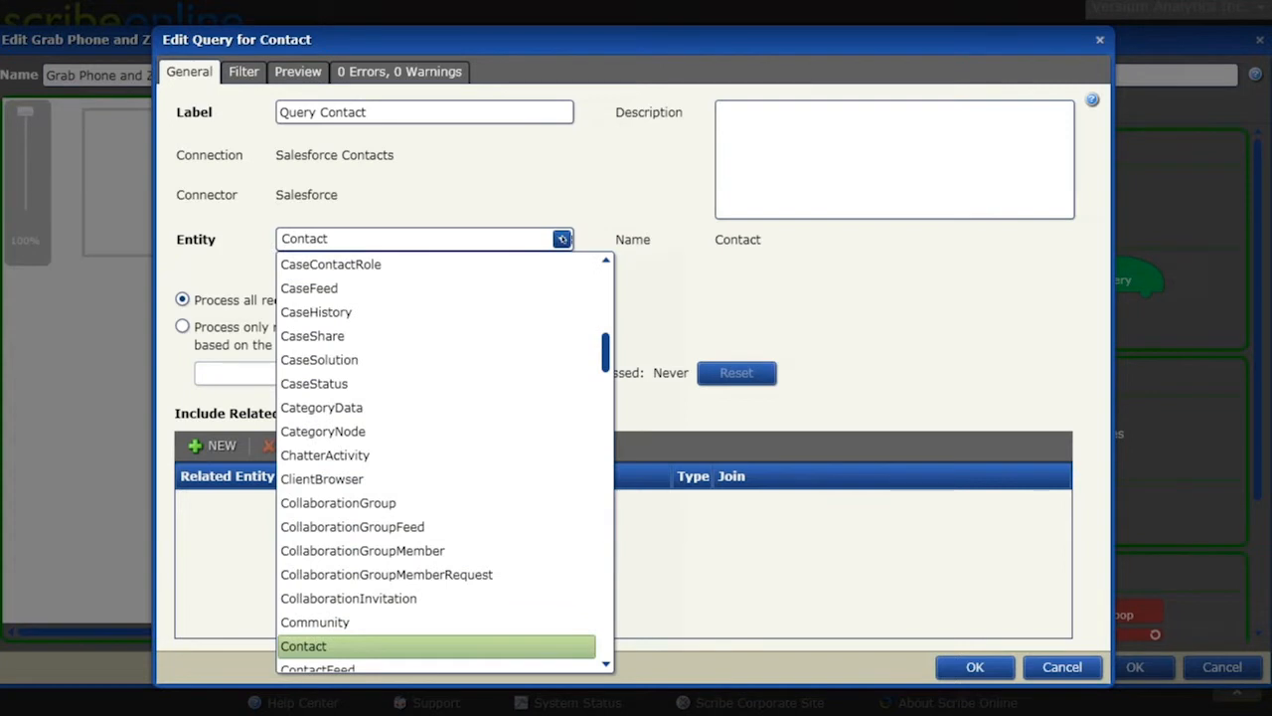
pyautogui.click(605, 233)
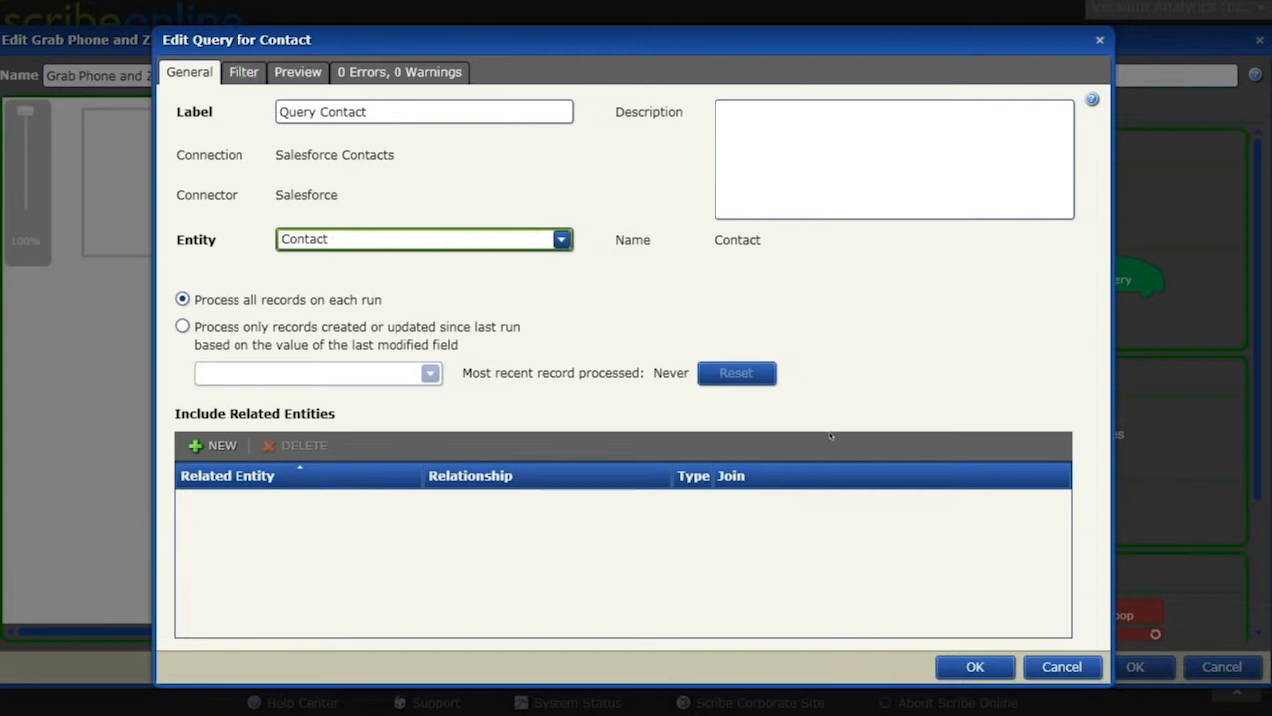
pyautogui.click(1061, 672)
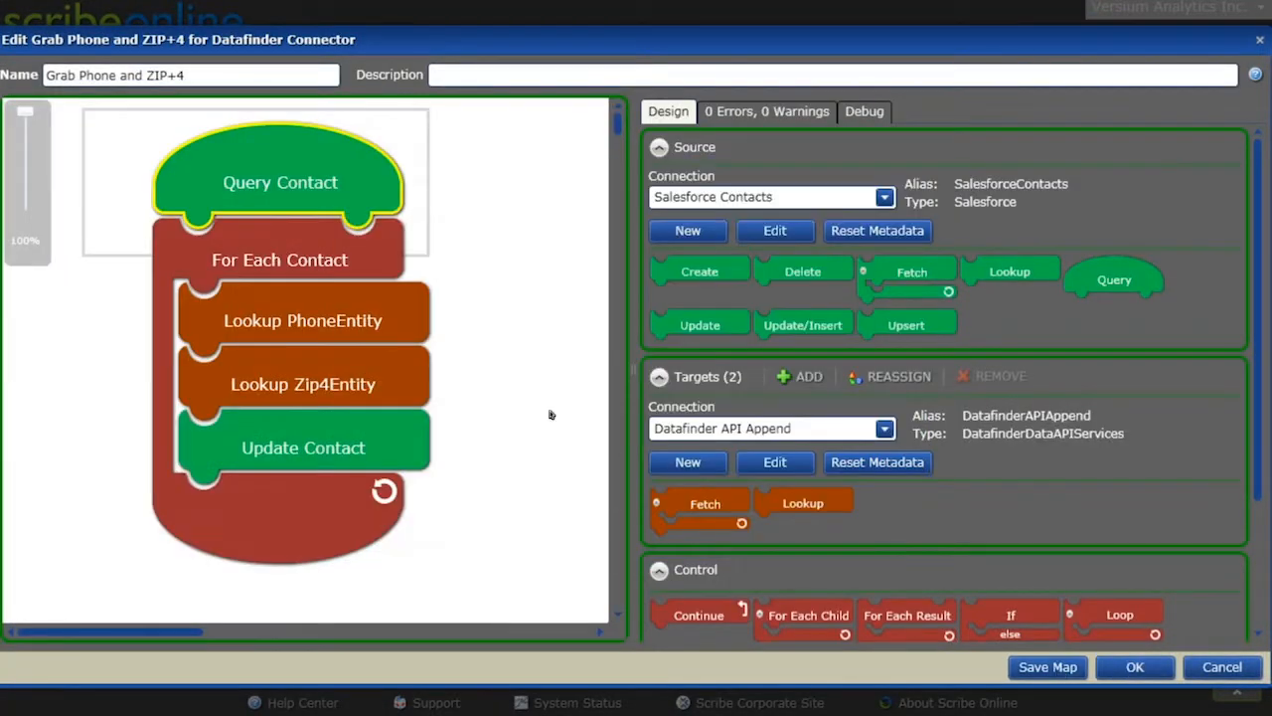
# Inspect the For Each Contact block's general settings and the available control blocks without changing anything
pyautogui.click(303, 260)
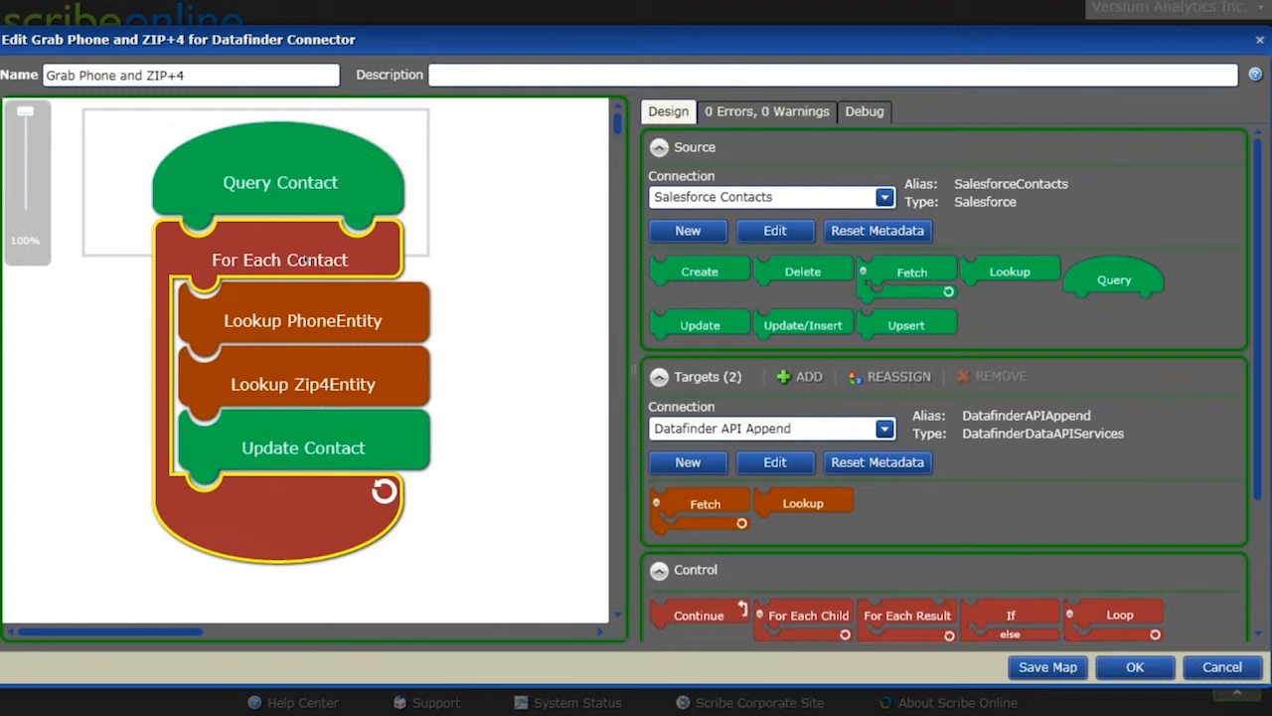
pyautogui.scroll(-3, 843, 452)
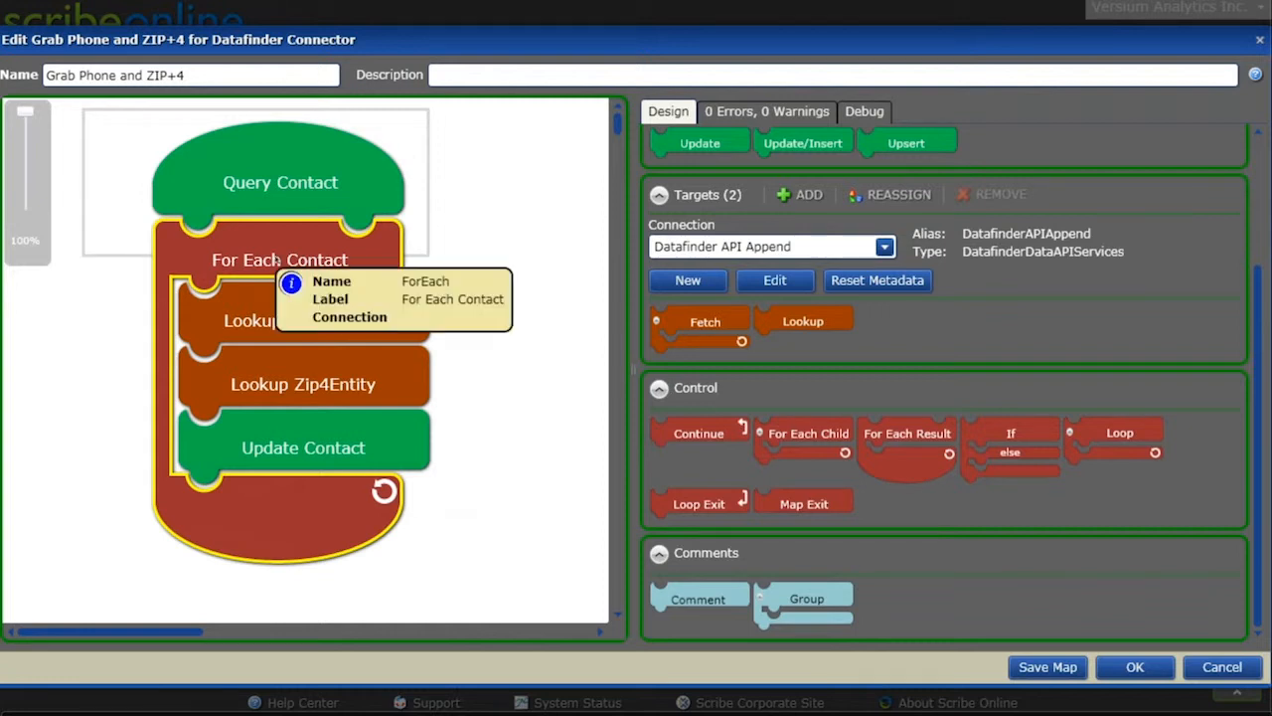
pyautogui.doubleClick(276, 261)
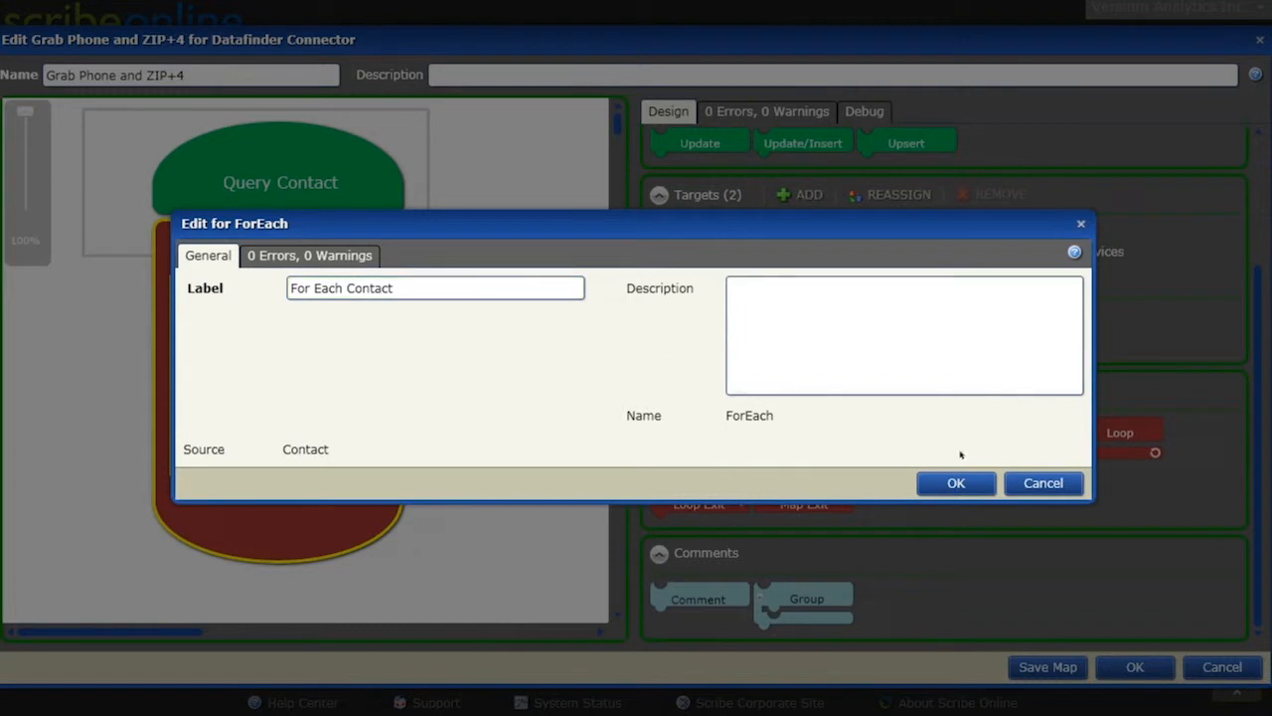
pyautogui.click(1038, 485)
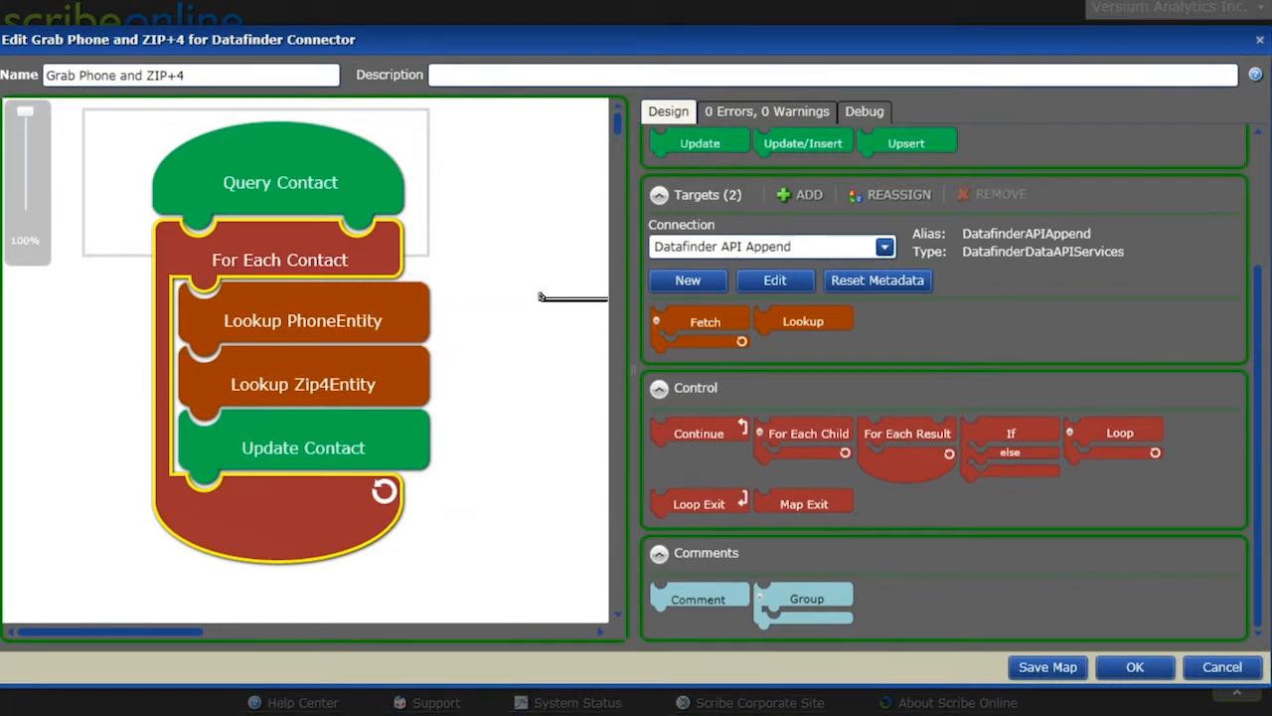
# Open the Lookup PhoneEntity block's settings and review the Datafinder entities it can look up
pyautogui.moveTo(382, 323)
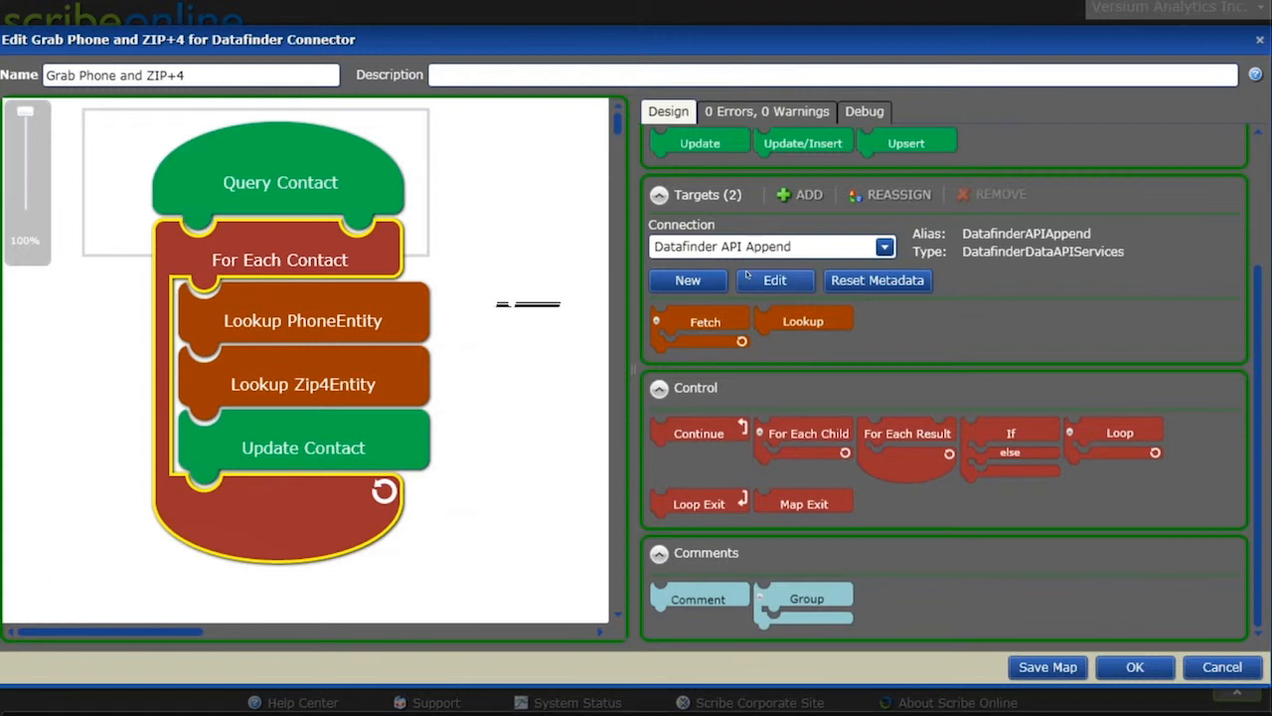
pyautogui.scroll(3, 748, 275)
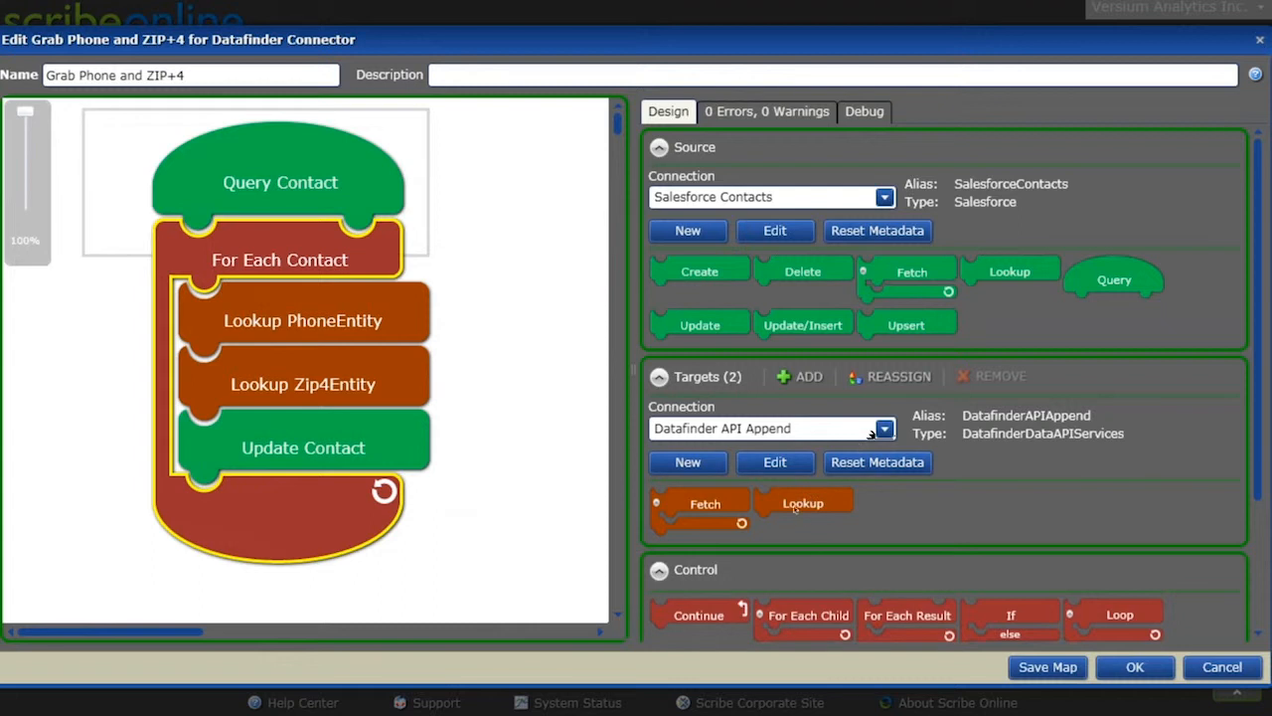
pyautogui.moveTo(328, 318)
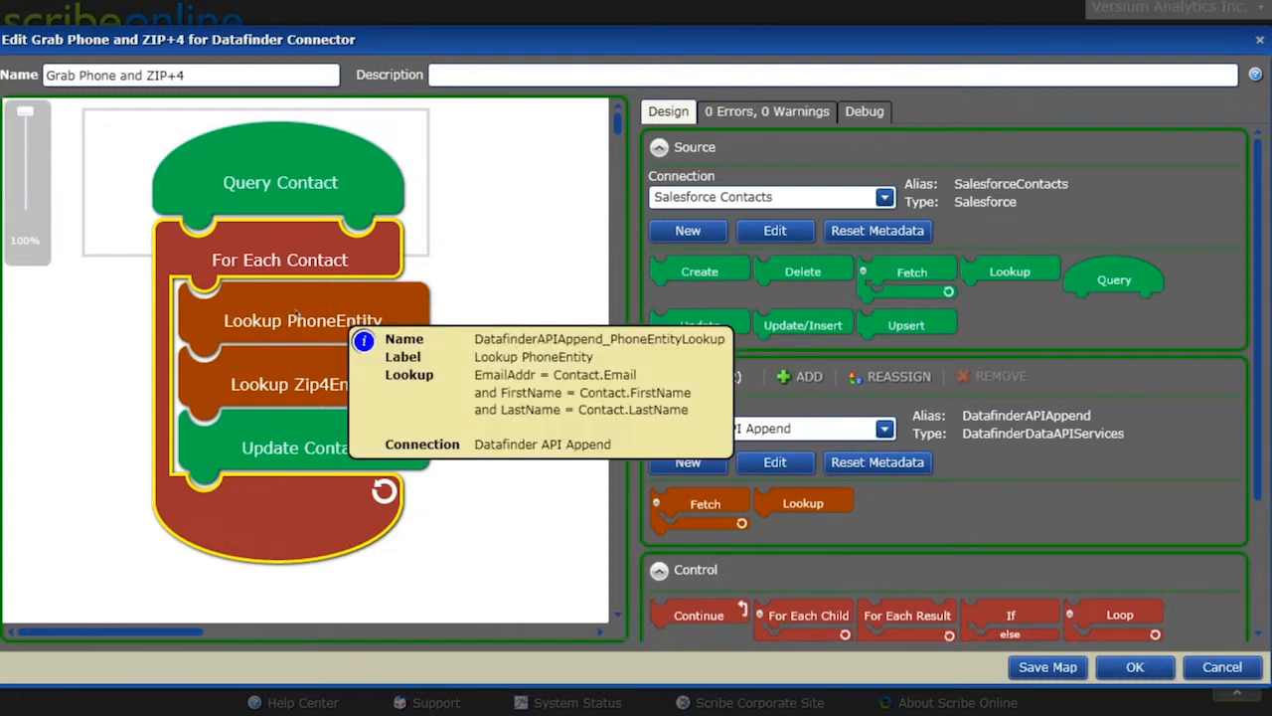
pyautogui.click(348, 320)
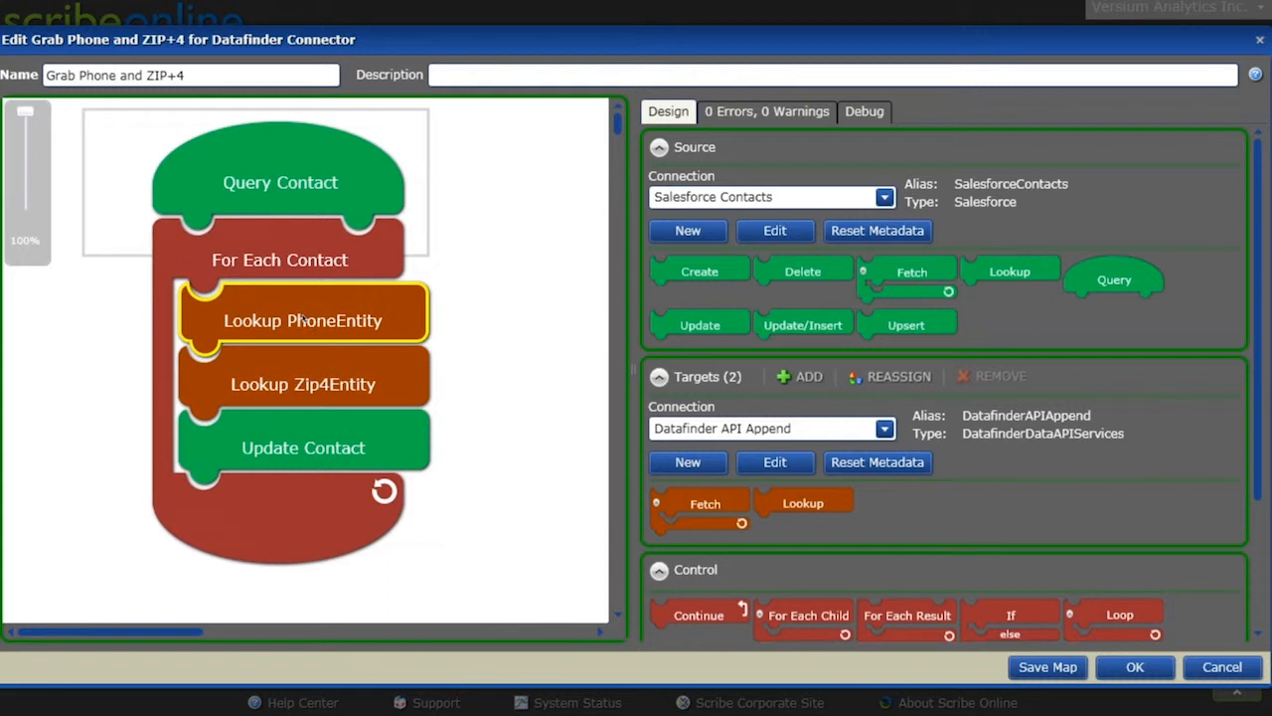
pyautogui.doubleClick(302, 319)
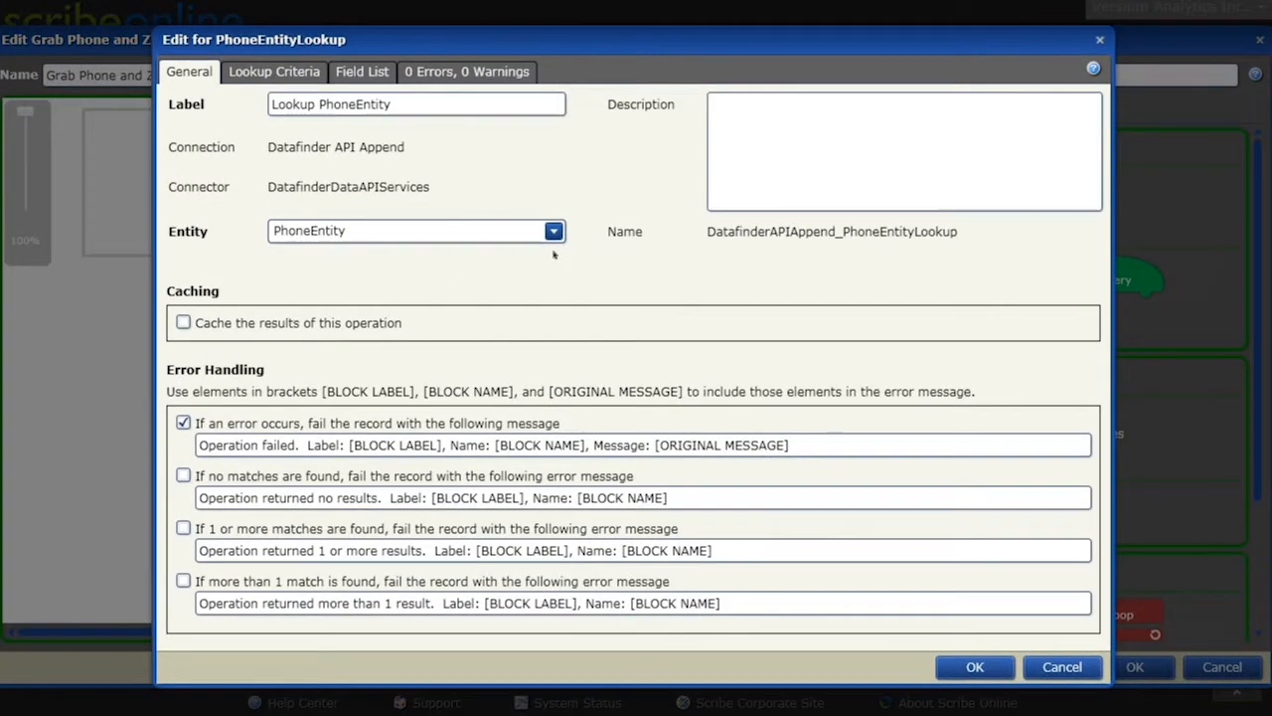
pyautogui.click(558, 237)
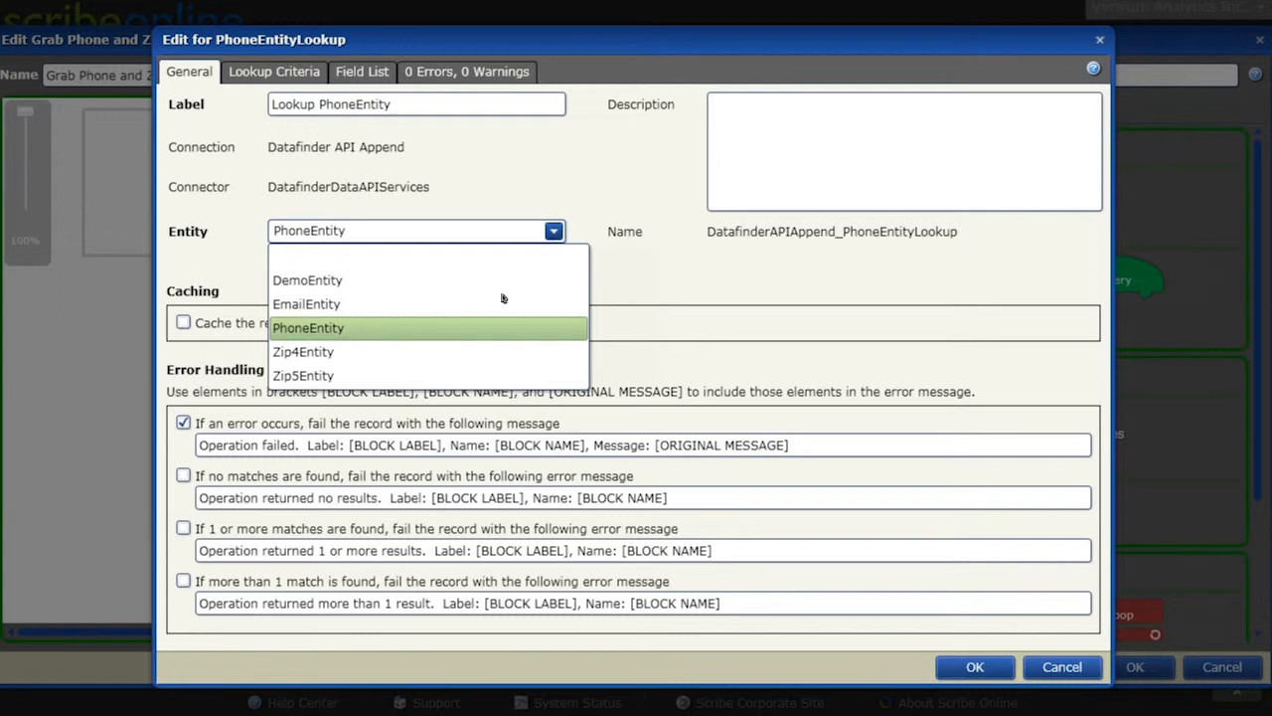
pyautogui.click(554, 232)
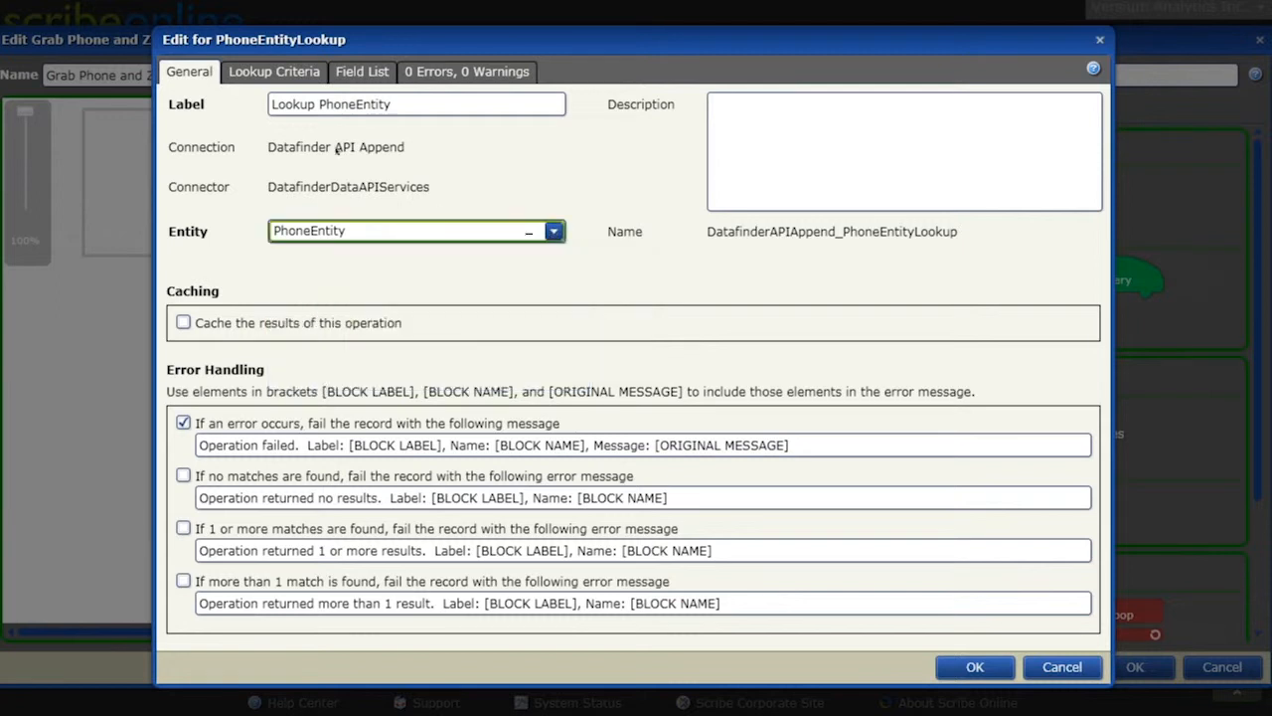
# Examine the PhoneEntity lookup criteria, including the Contact source fields available for the EmailAddr formula, without editing them
pyautogui.click(268, 72)
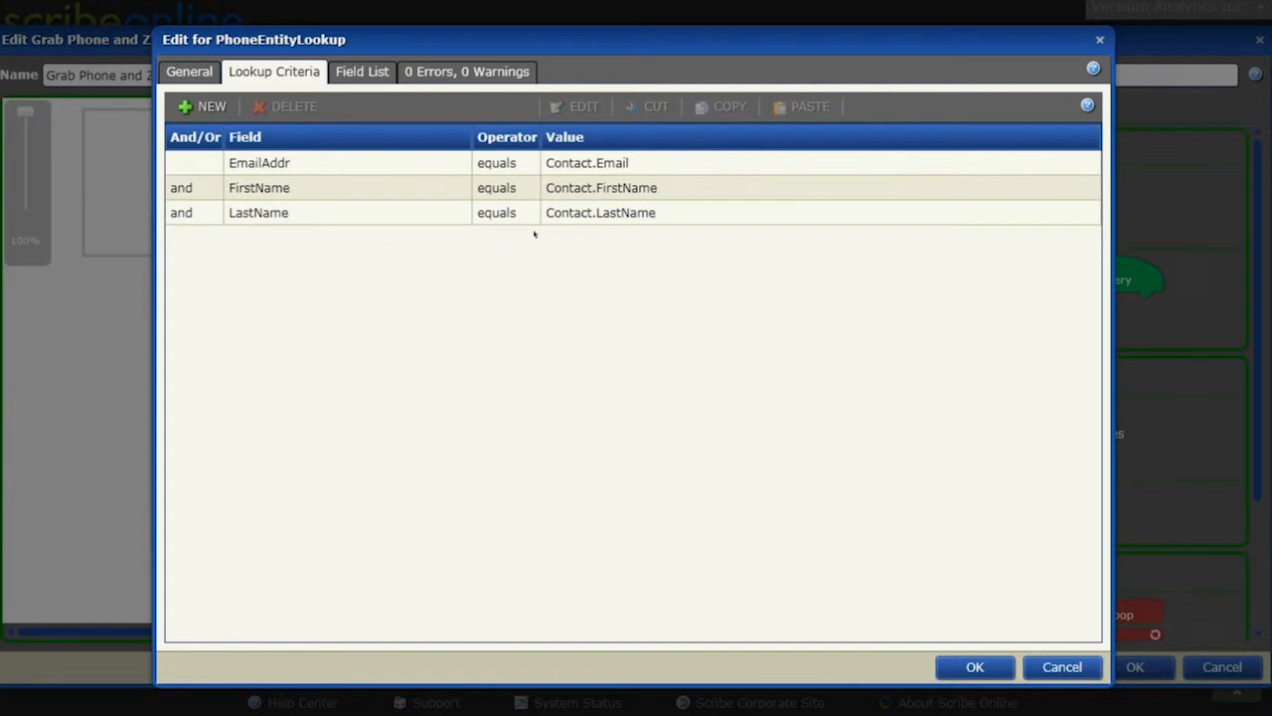
pyautogui.doubleClick(634, 164)
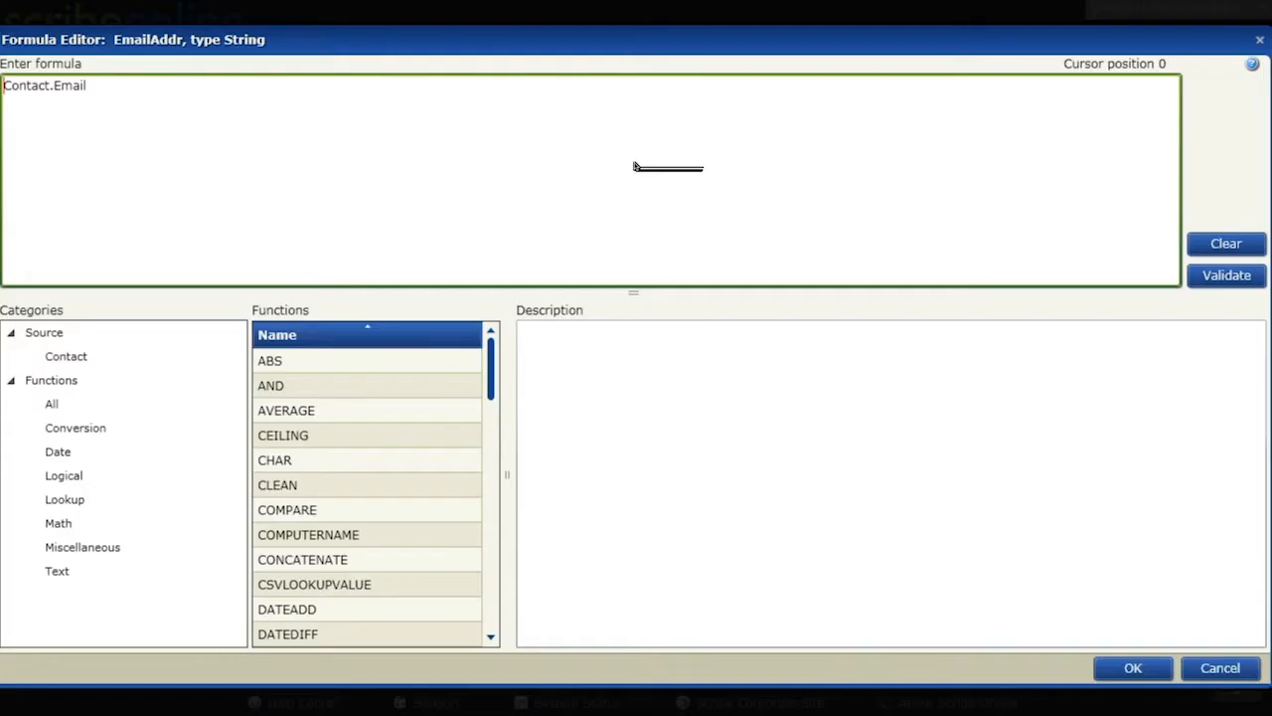
pyautogui.click(79, 357)
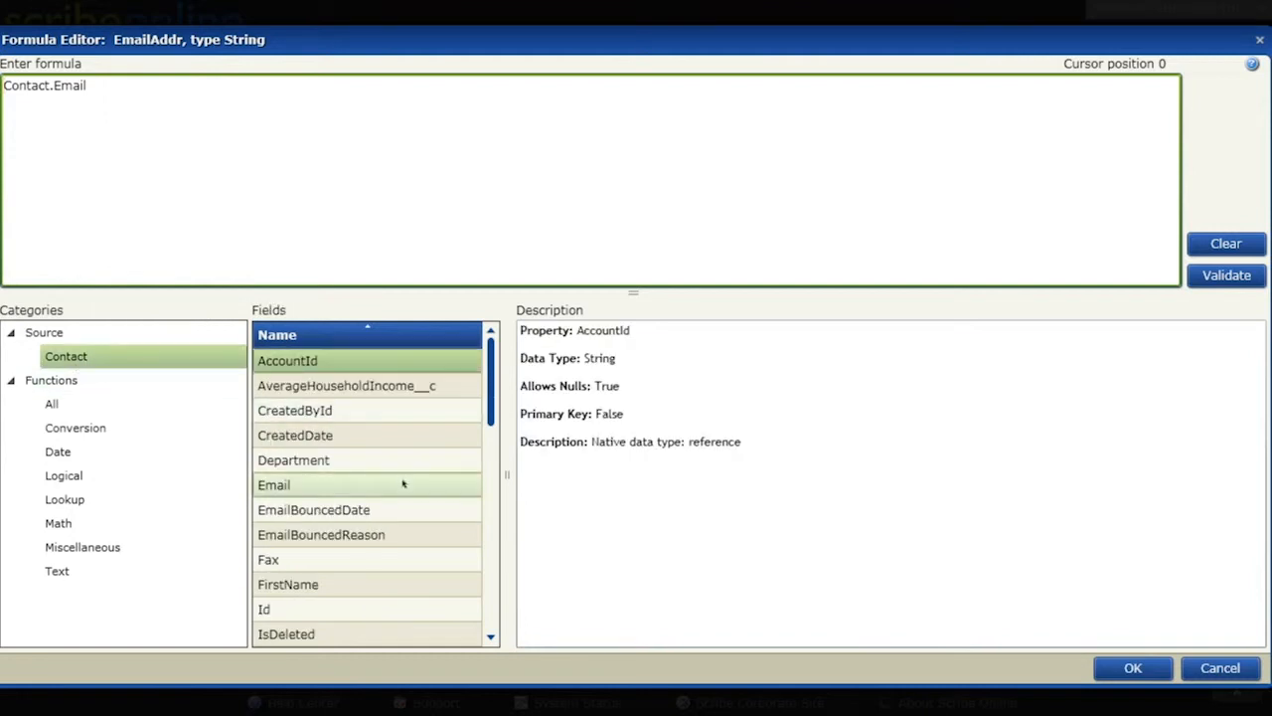
pyautogui.scroll(-3, 373, 507)
pyautogui.scroll(3, 373, 506)
pyautogui.click(1217, 668)
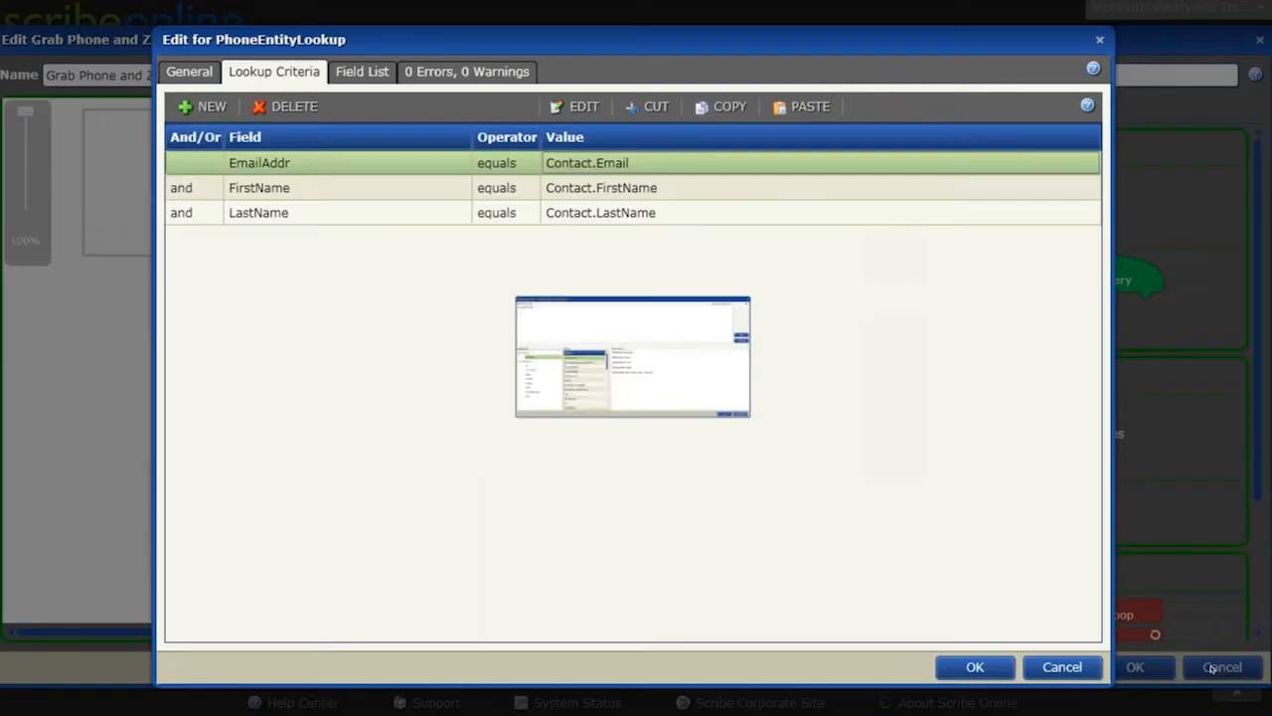
pyautogui.click(585, 190)
pyautogui.click(573, 213)
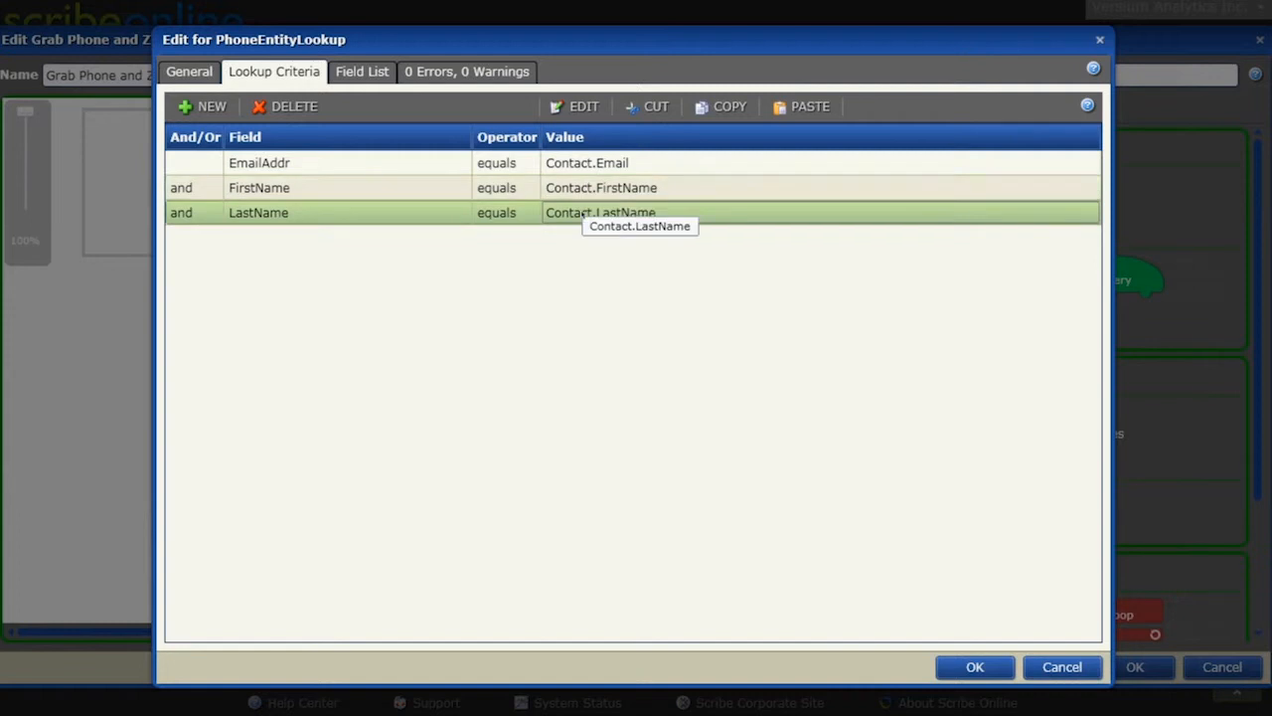
# Review the fields the PhoneEntity lookup returns and close its settings without saving
pyautogui.click(367, 76)
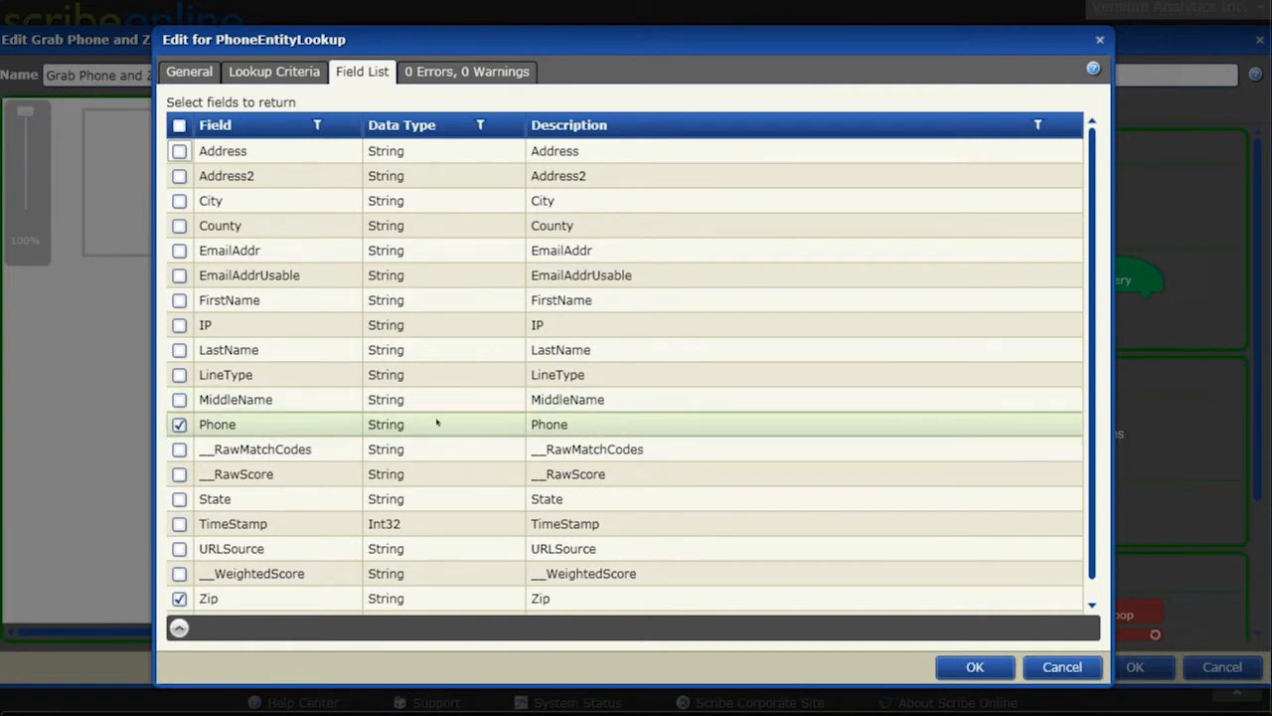
pyautogui.scroll(-1, 437, 423)
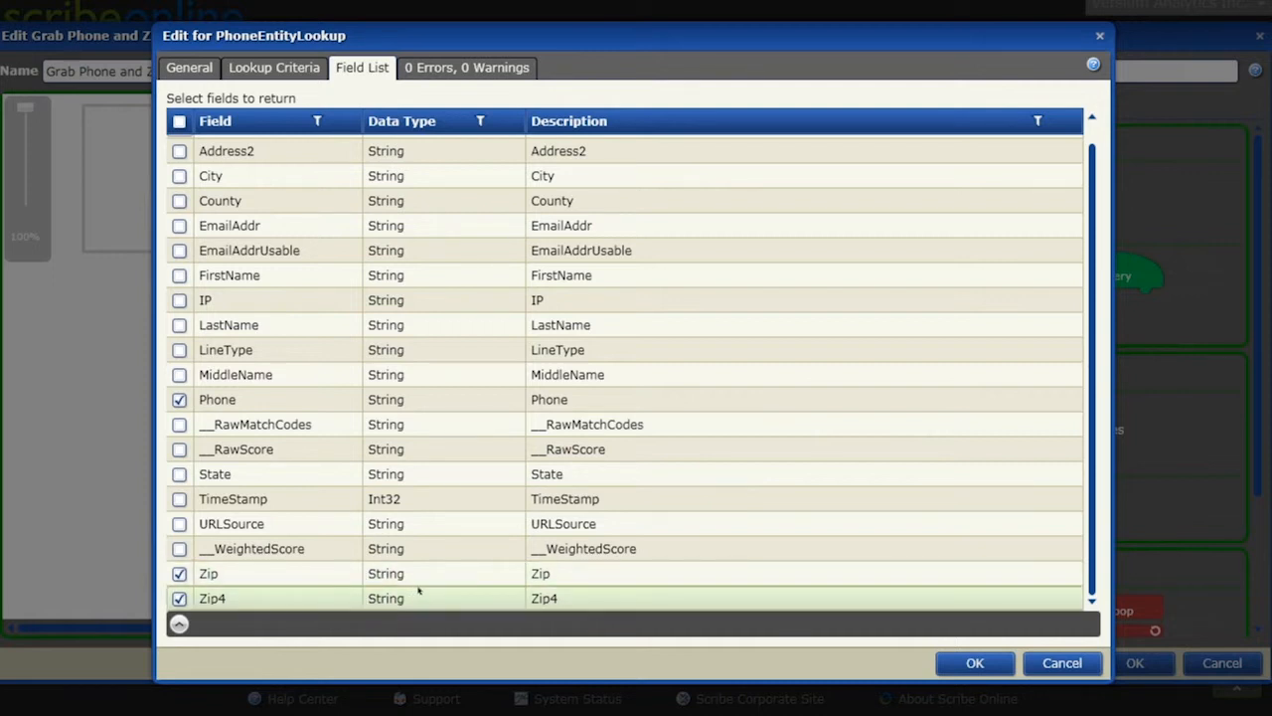
pyautogui.click(1062, 663)
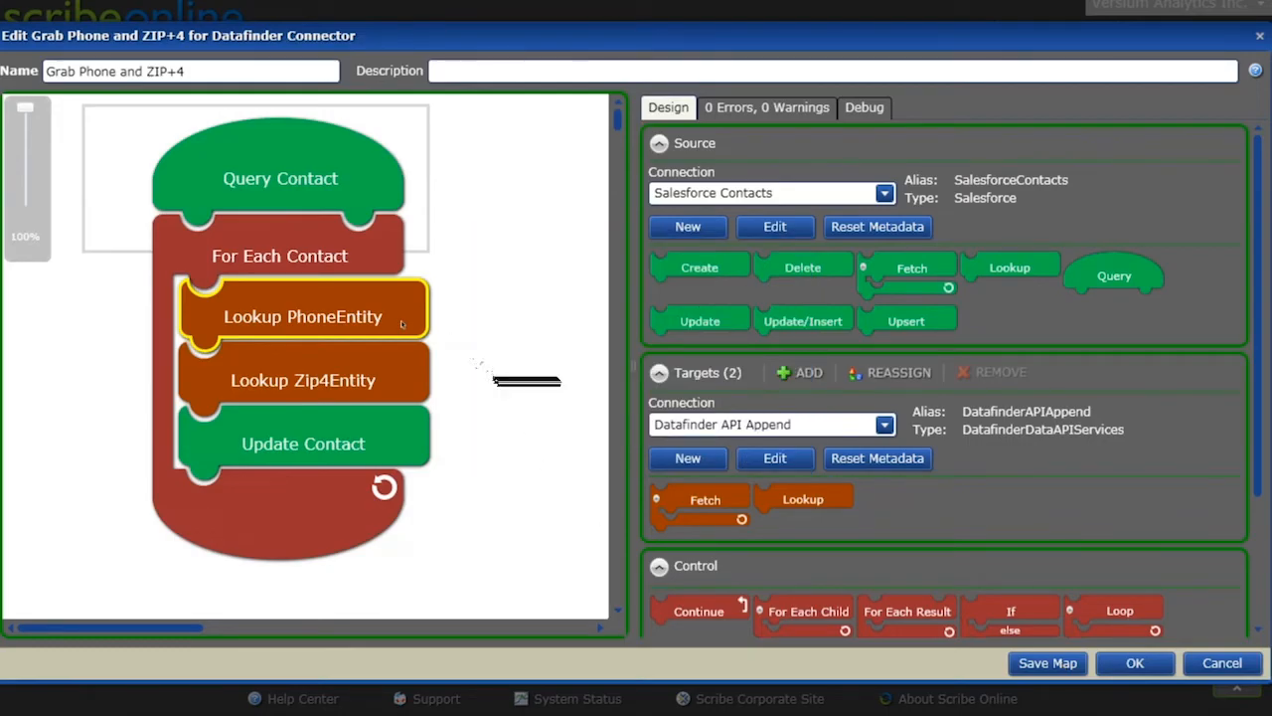
pyautogui.moveTo(394, 326)
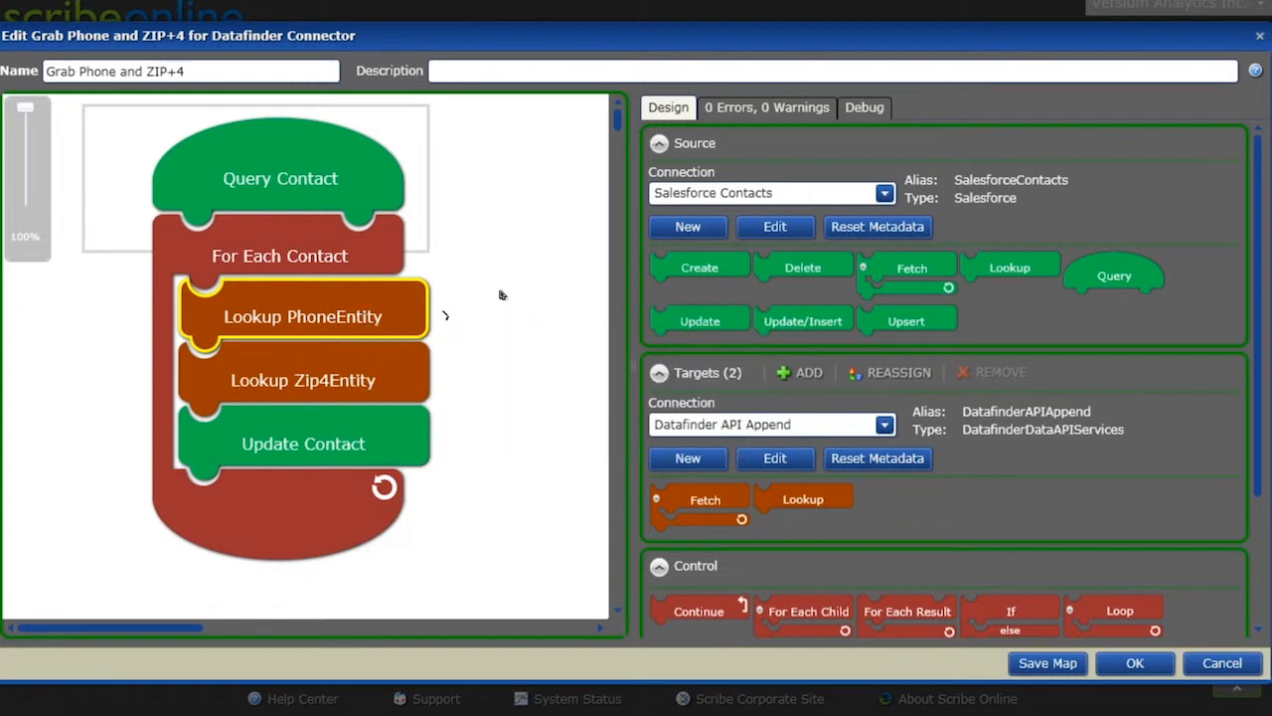
# Open the Lookup Zip4Entity block's settings and review its general configuration
pyautogui.scroll(-2, 509, 294)
pyautogui.scroll(2, 508, 294)
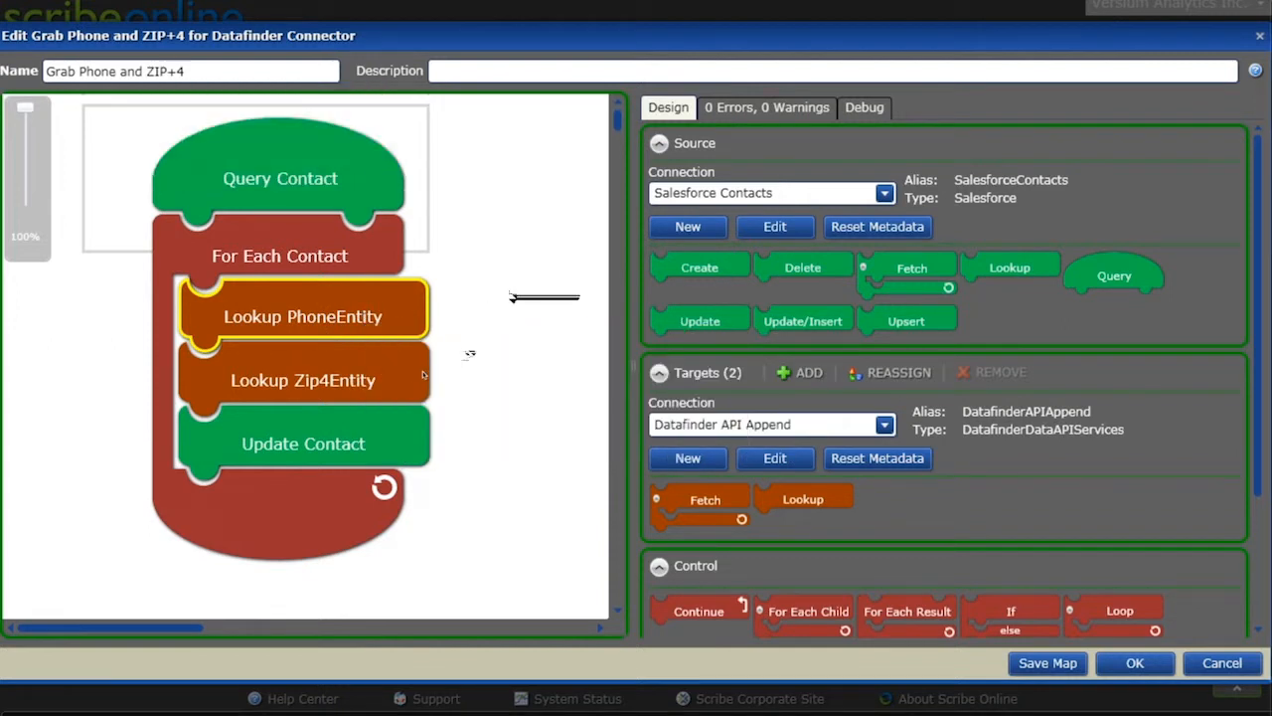
pyautogui.click(328, 376)
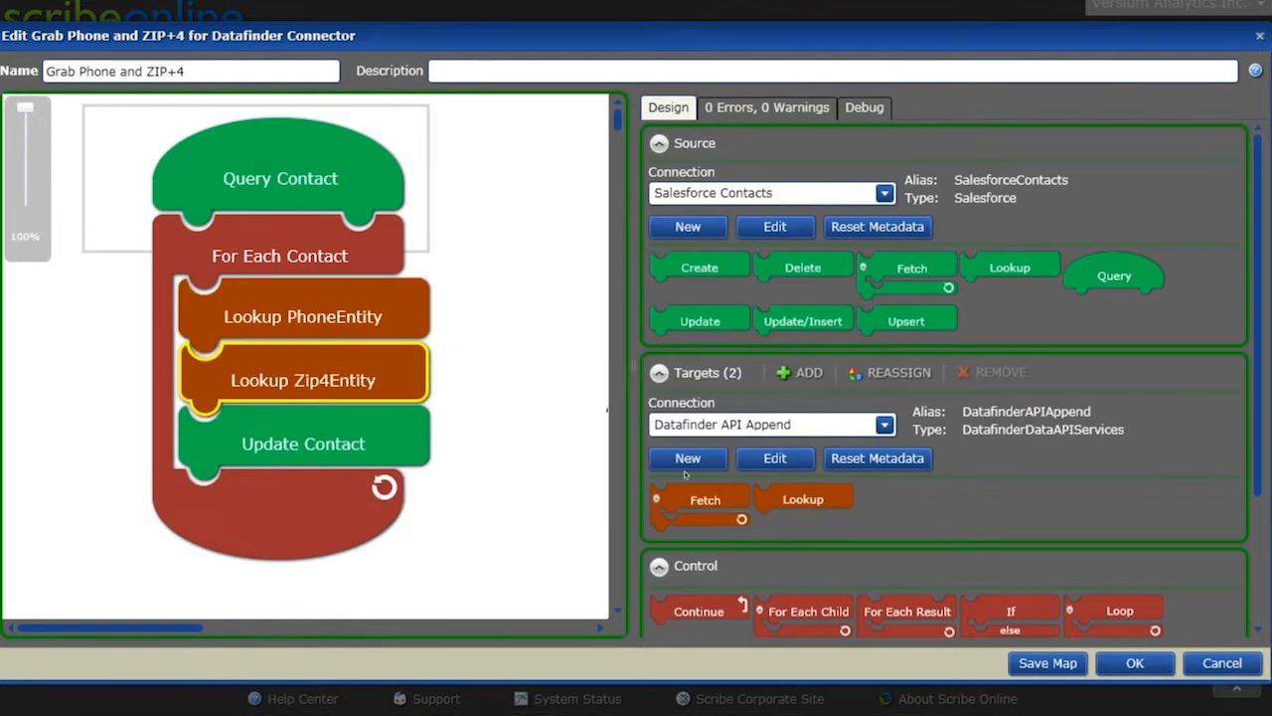
pyautogui.doubleClick(309, 376)
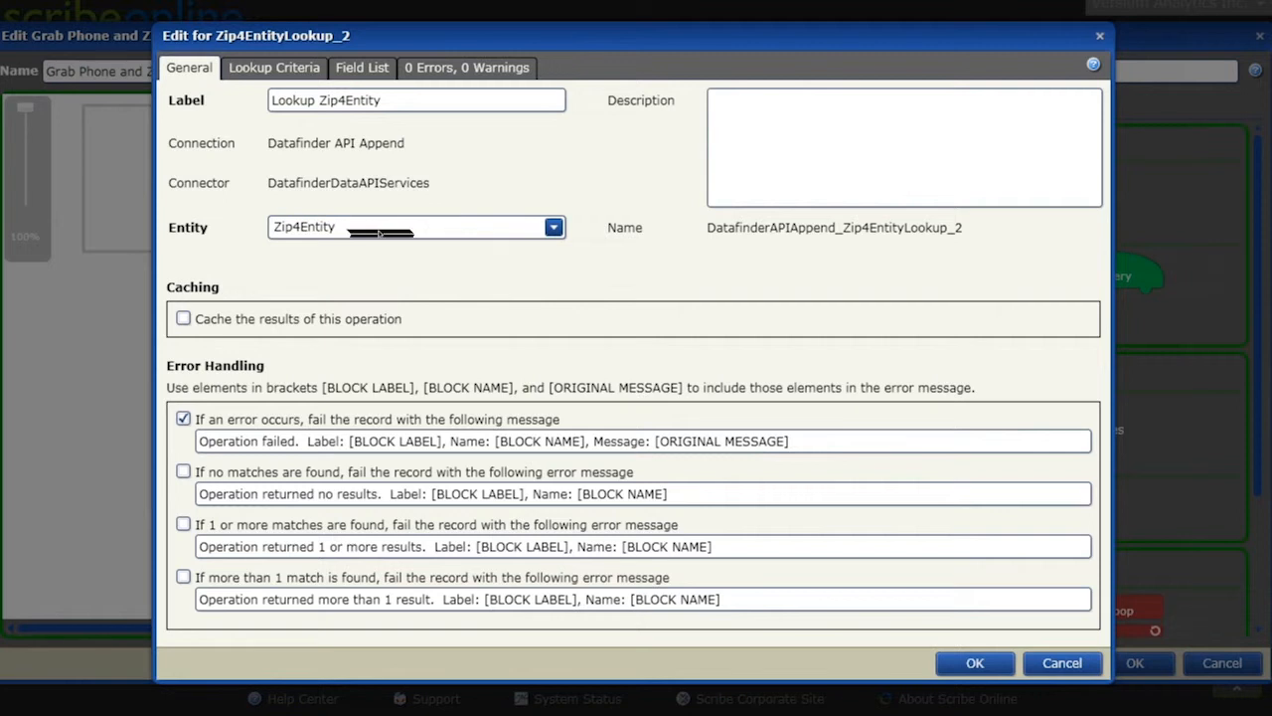
# Examine the Zip4Entity lookup criteria, including the PhoneEntity lookup fields available for the Zip4 formula, without editing them
pyautogui.click(276, 70)
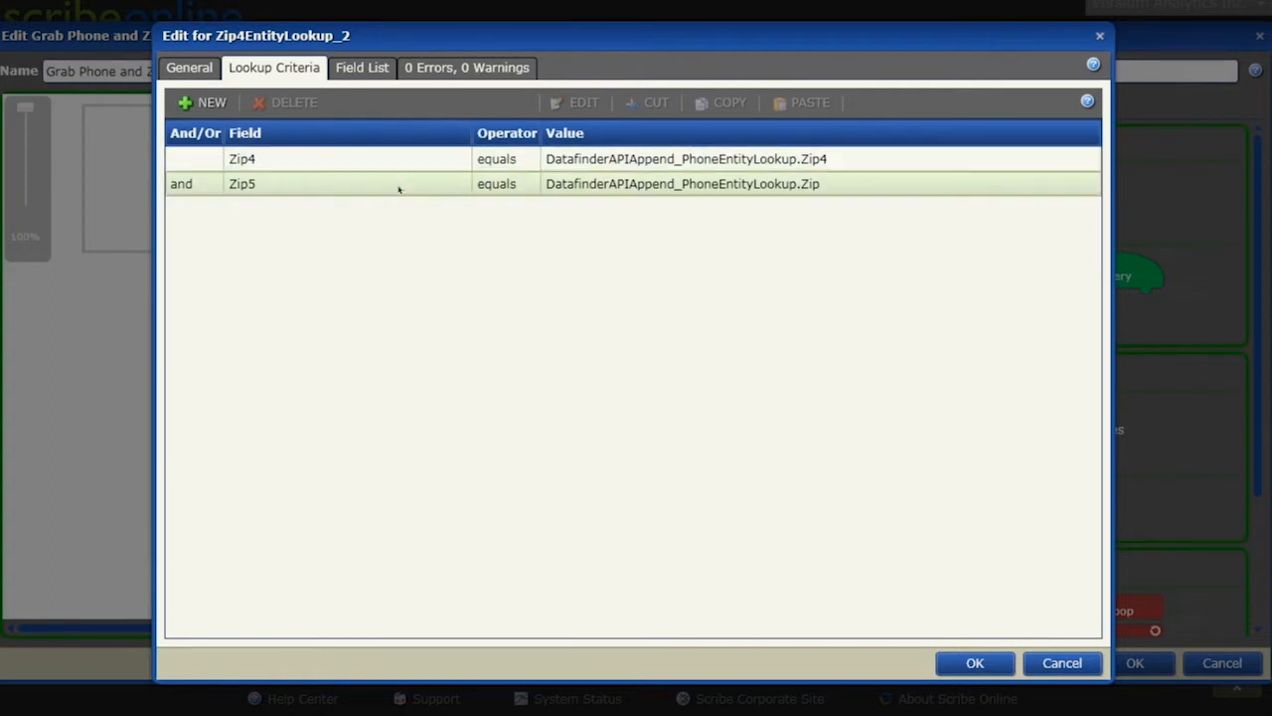
pyautogui.doubleClick(702, 161)
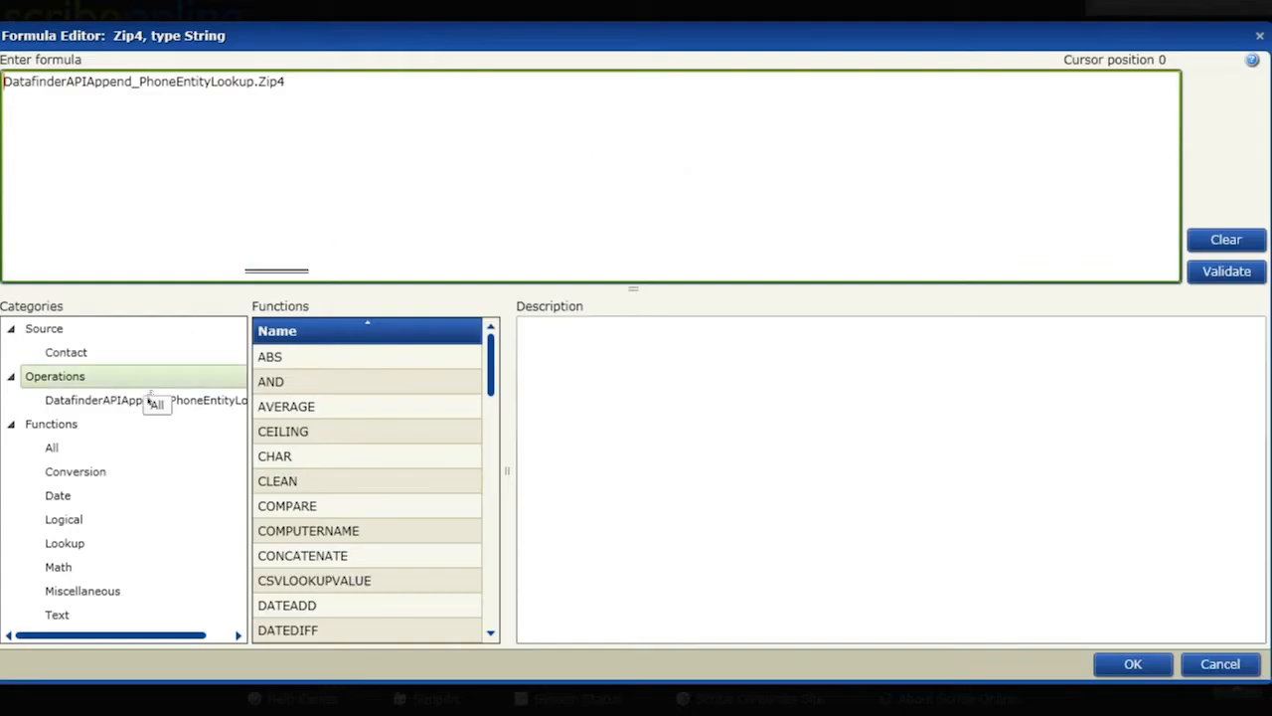
pyautogui.moveTo(129, 635); pyautogui.dragTo(167, 635)
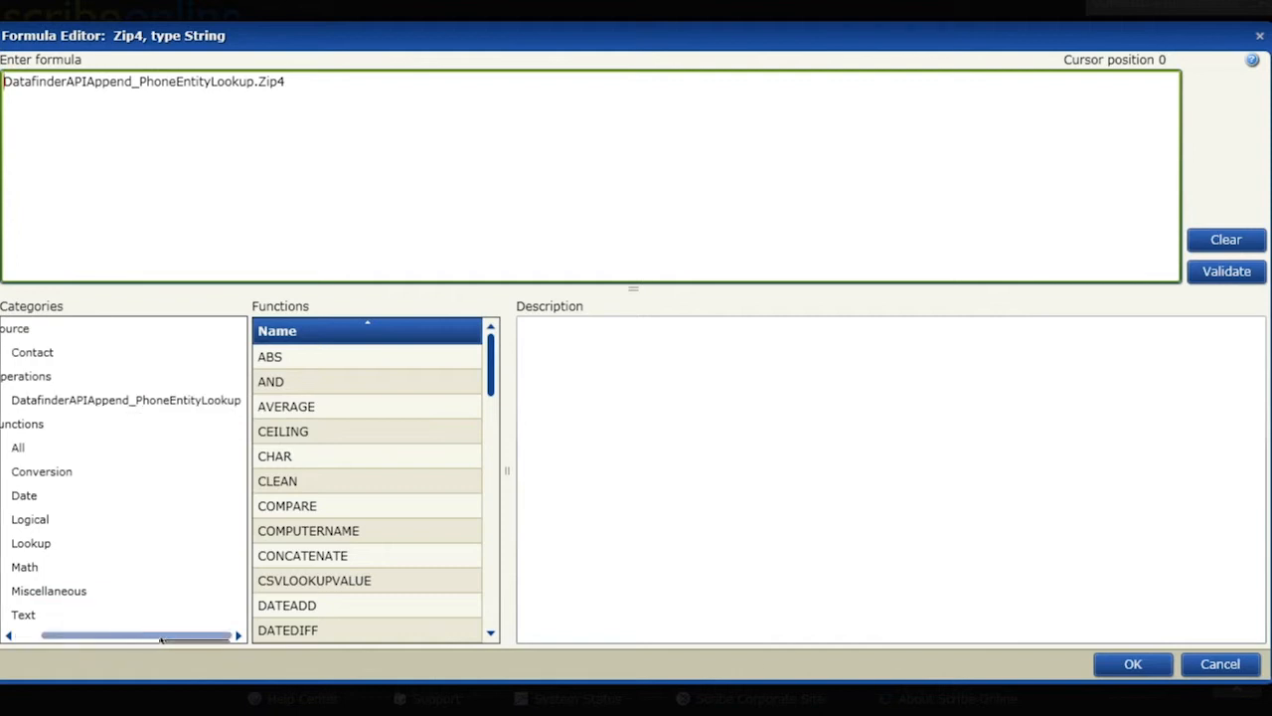
pyautogui.click(136, 401)
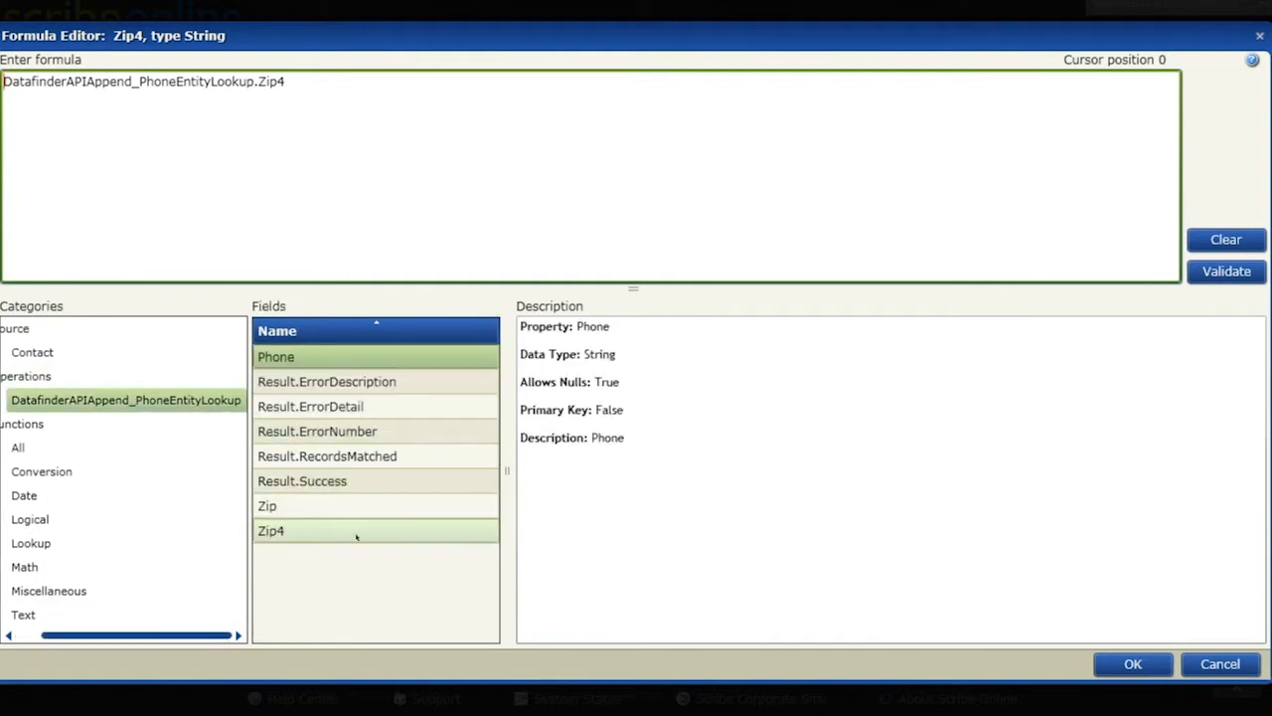
pyautogui.click(1219, 664)
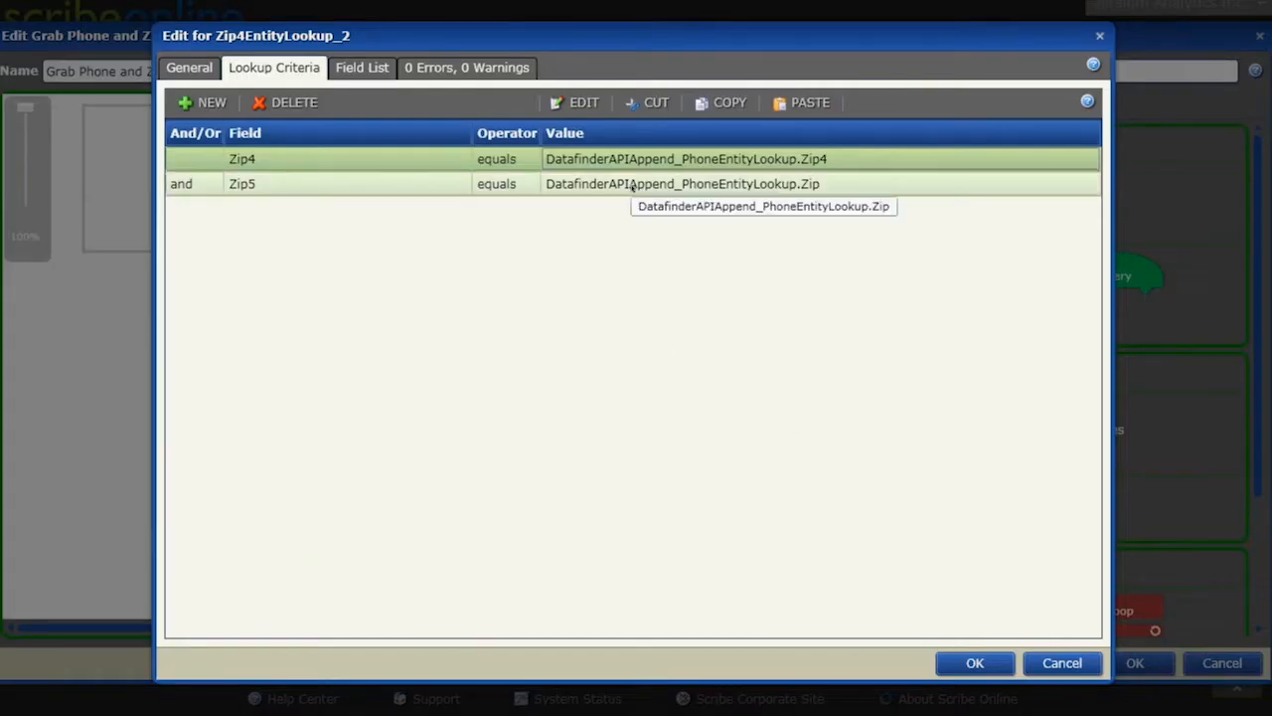
pyautogui.click(632, 187)
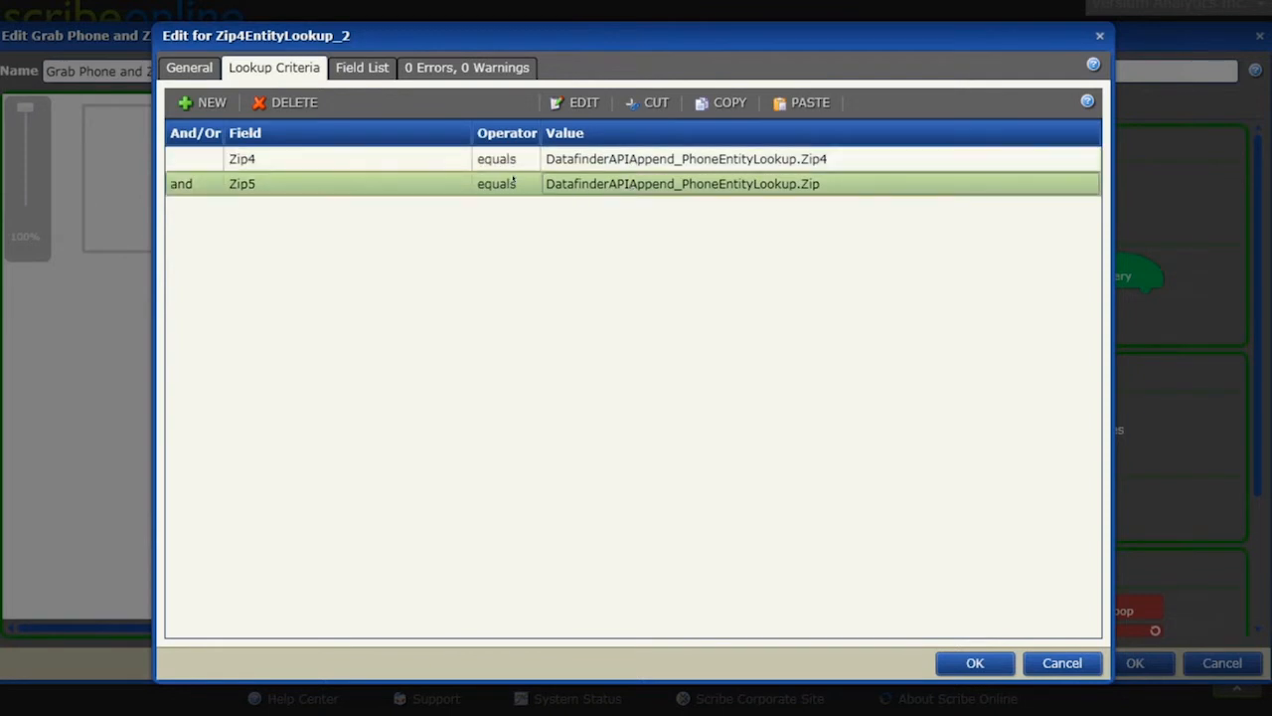
# Review the full list of fields the Zip4Entity lookup can return and close its settings without saving
pyautogui.click(375, 70)
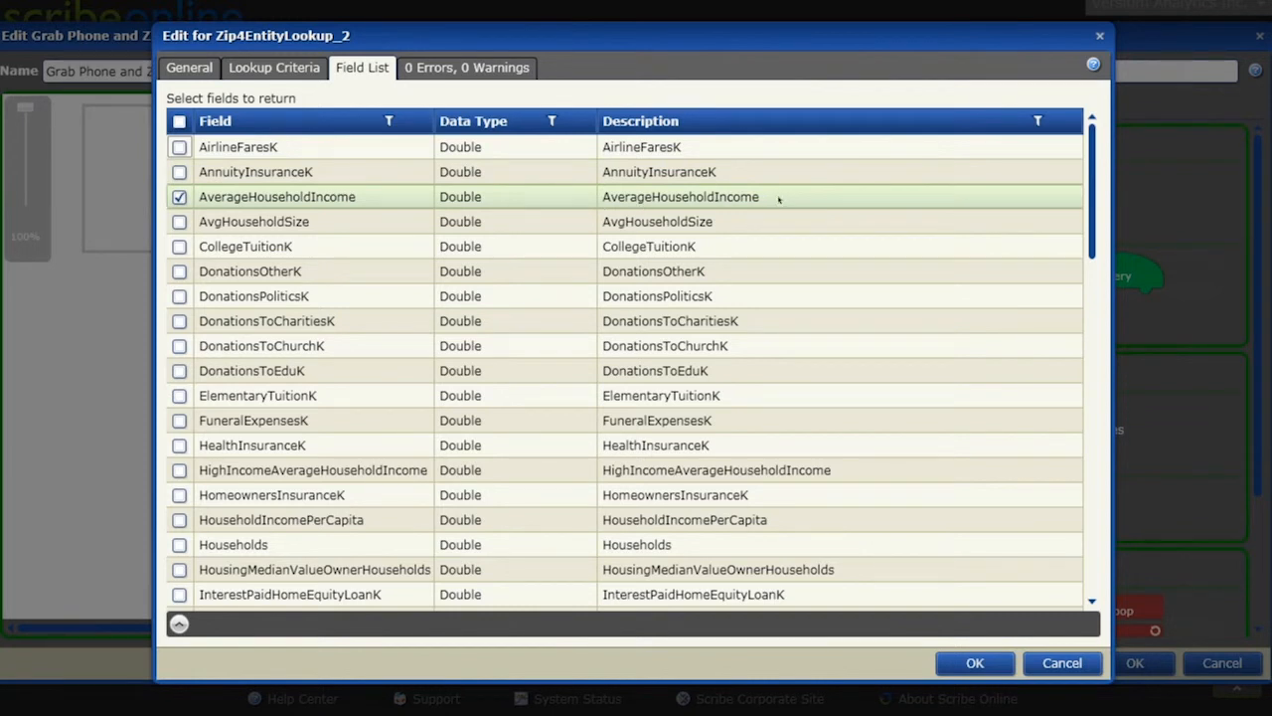
pyautogui.scroll(-3, 779, 199)
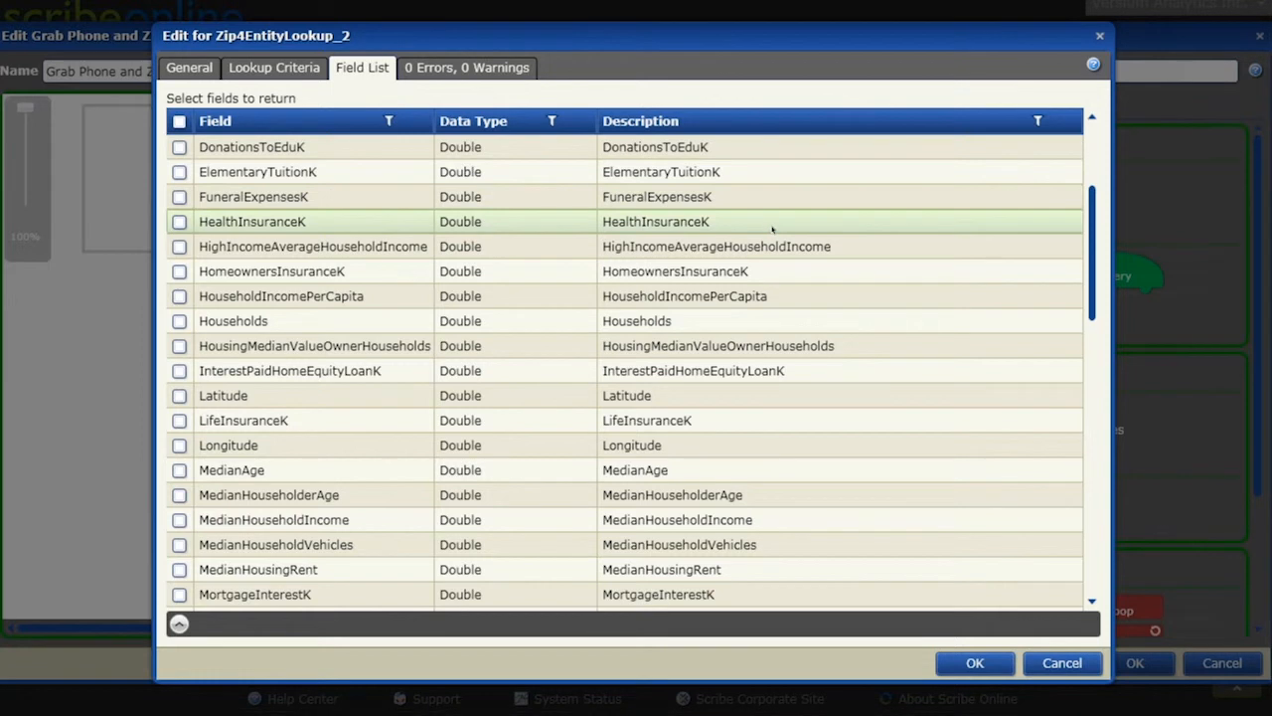
pyautogui.scroll(-2, 771, 228)
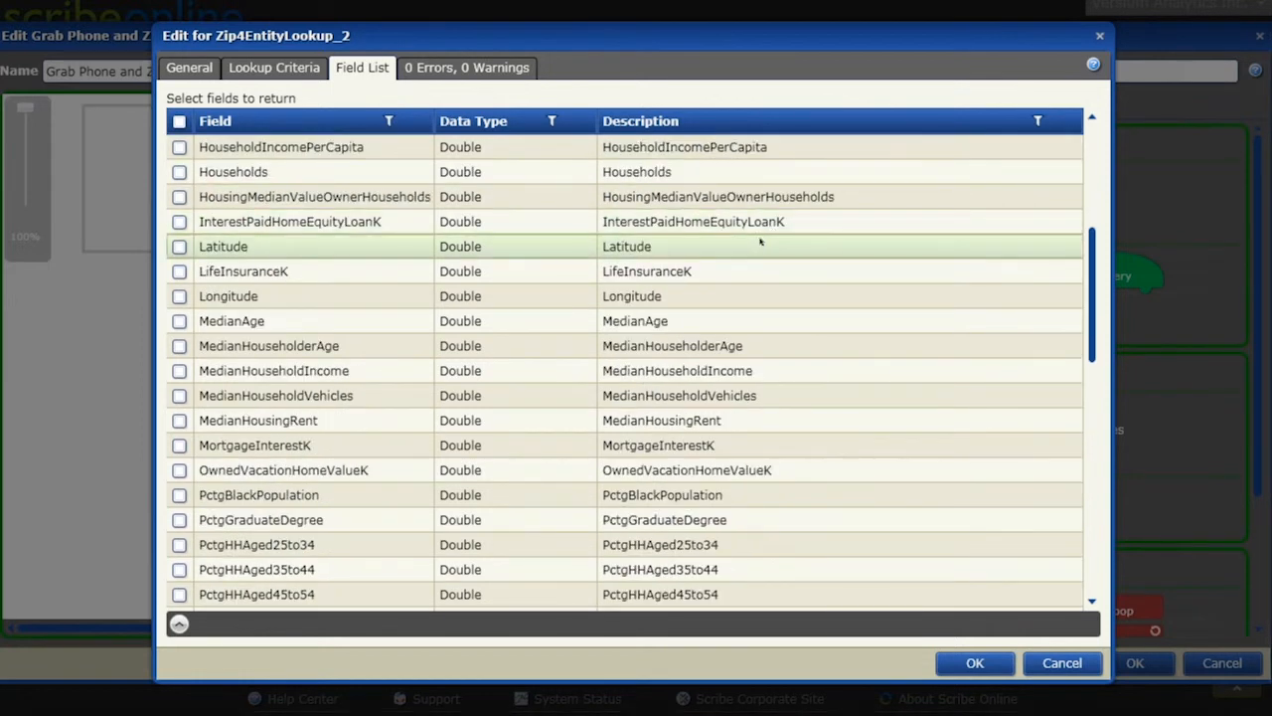
pyautogui.scroll(-1, 760, 240)
pyautogui.scroll(-6, 760, 241)
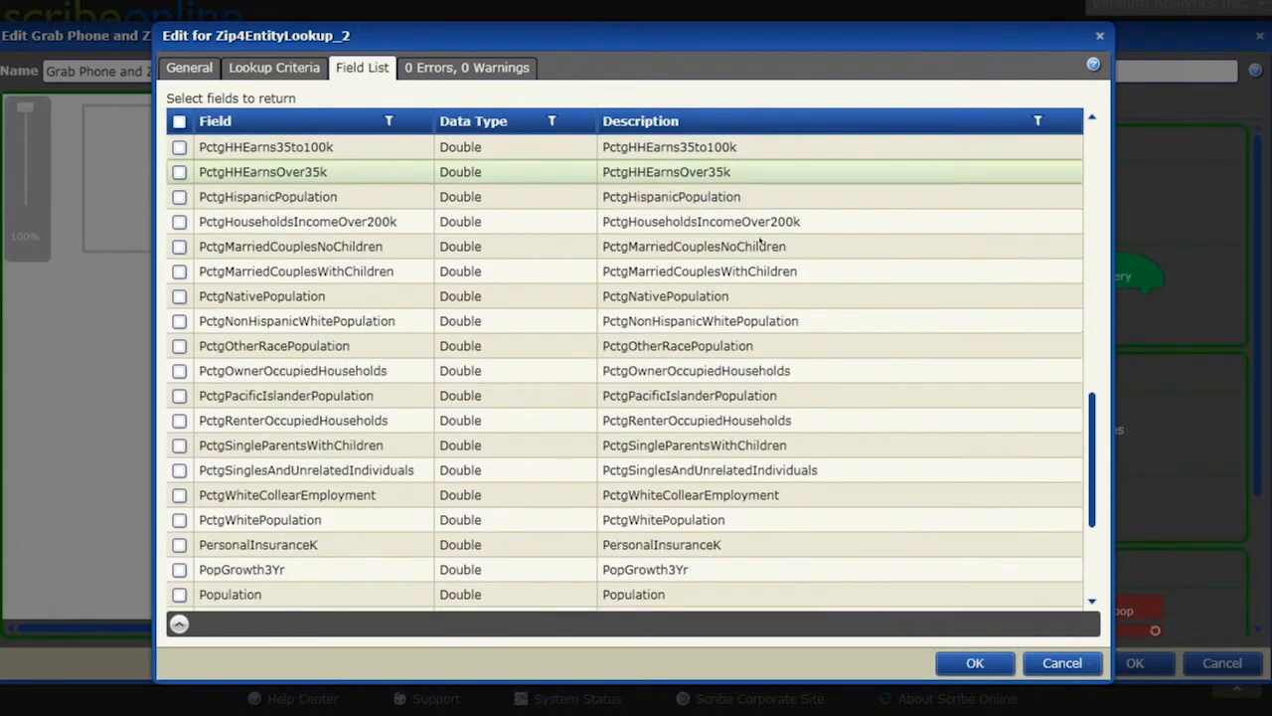
pyautogui.scroll(-4, 760, 240)
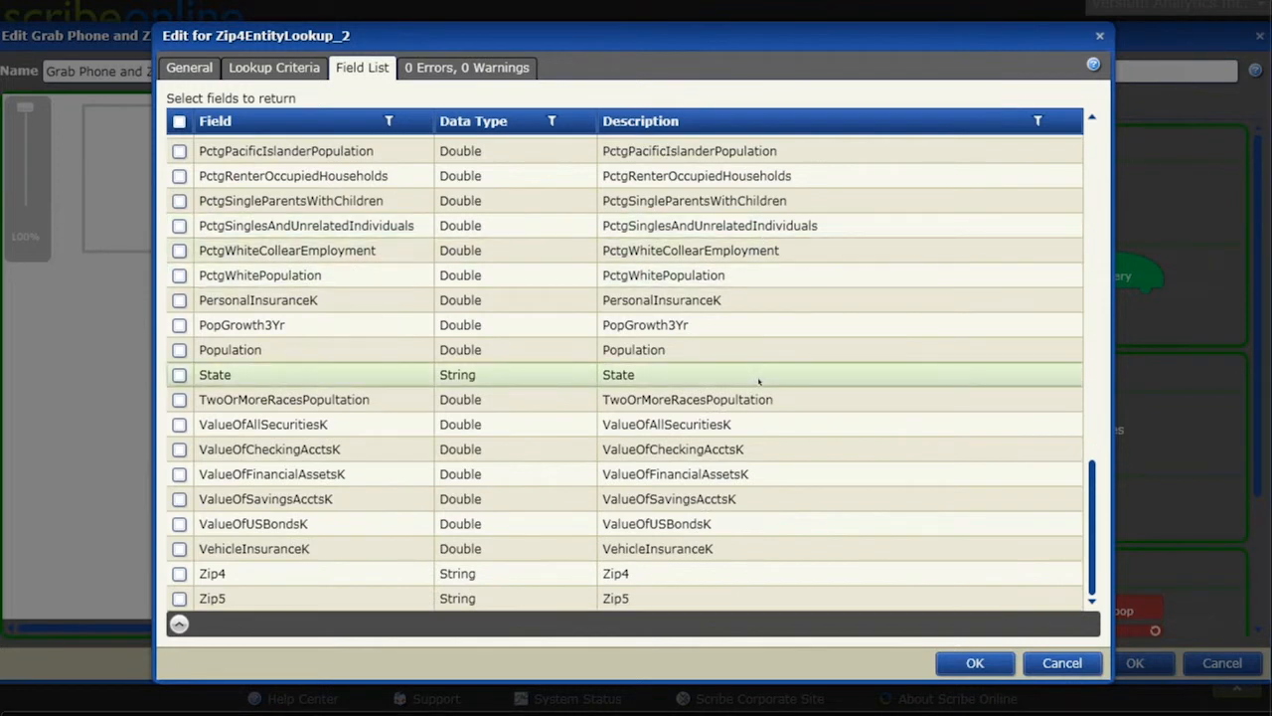
pyautogui.scroll(2, 759, 381)
pyautogui.scroll(3, 758, 380)
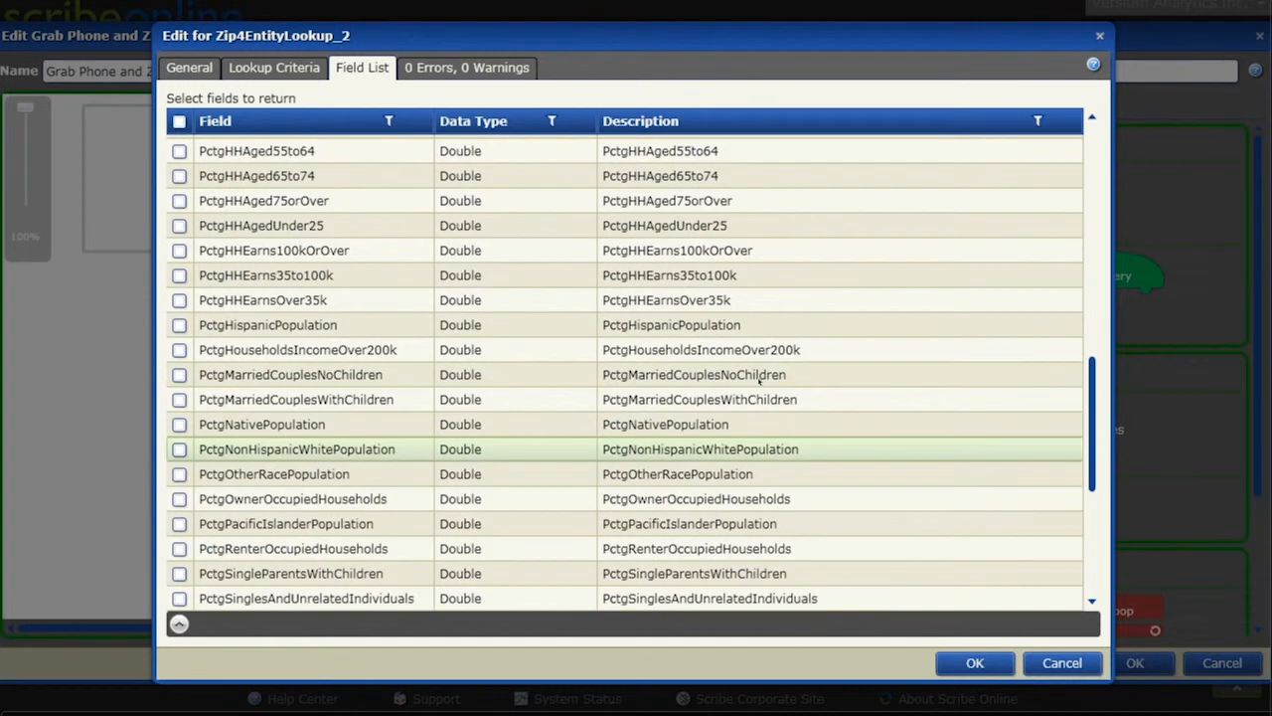
pyautogui.scroll(4, 756, 348)
pyautogui.scroll(3, 756, 345)
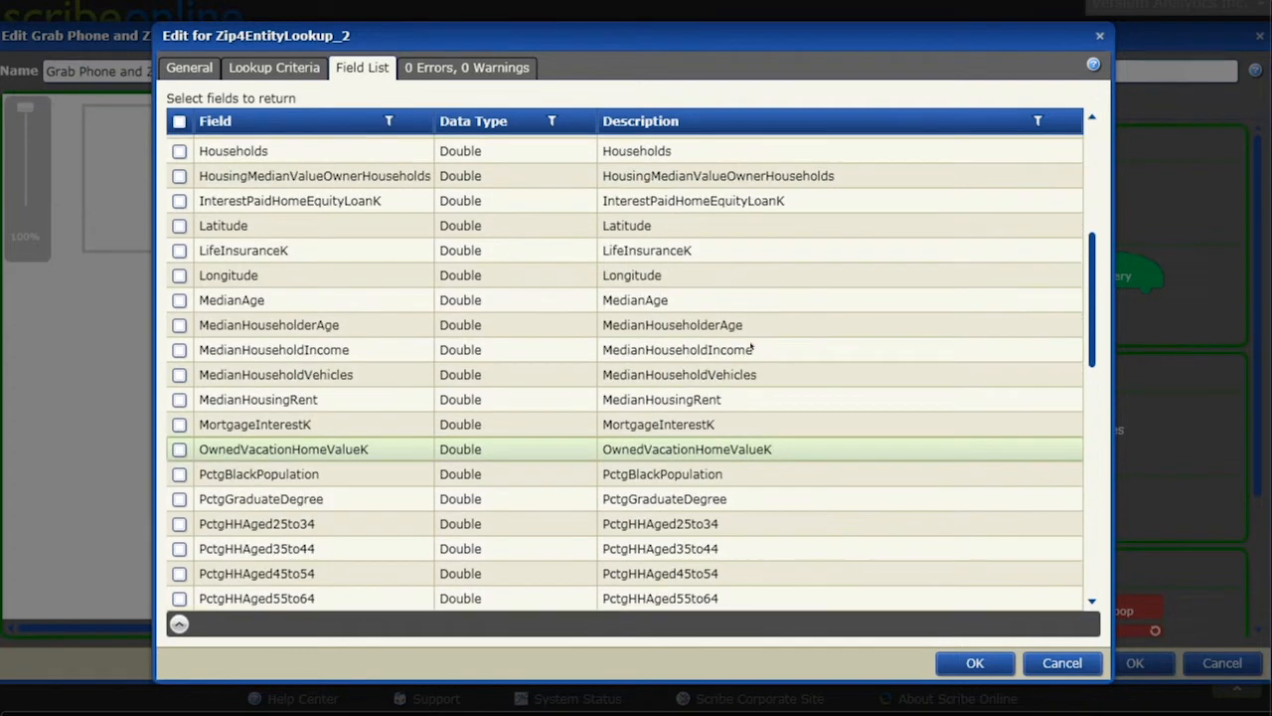
pyautogui.scroll(5, 756, 345)
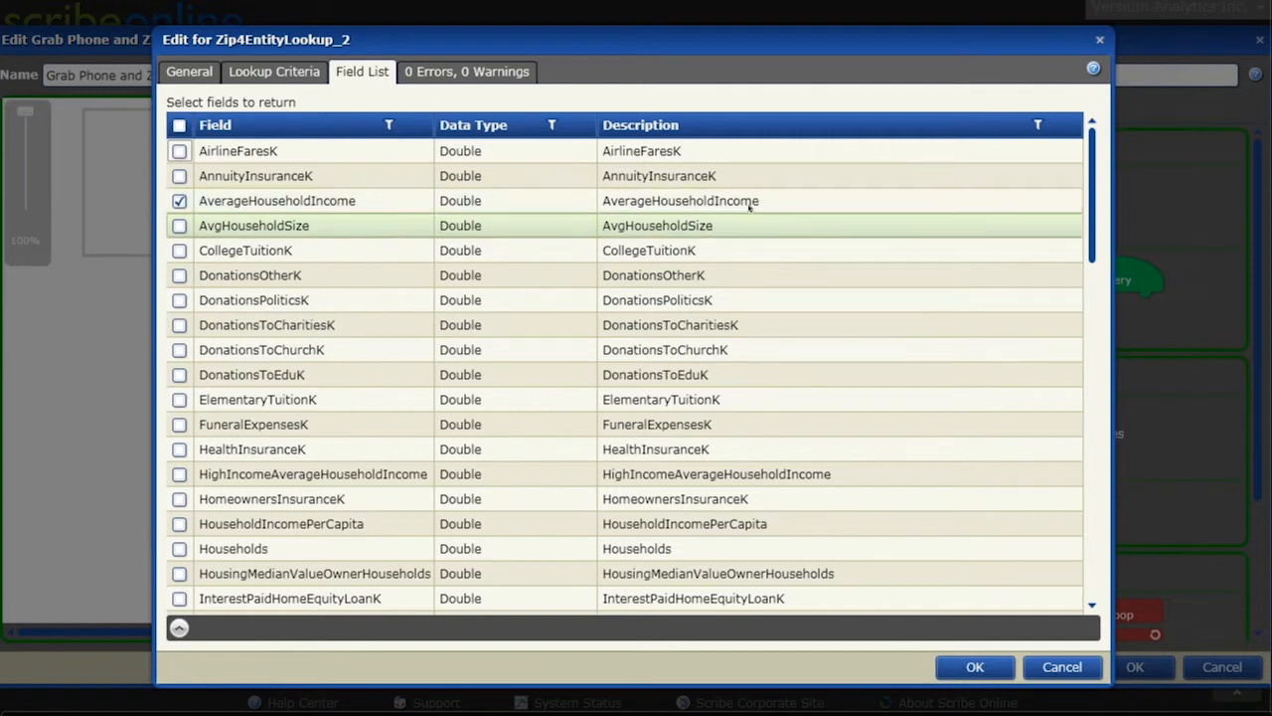
pyautogui.click(1061, 667)
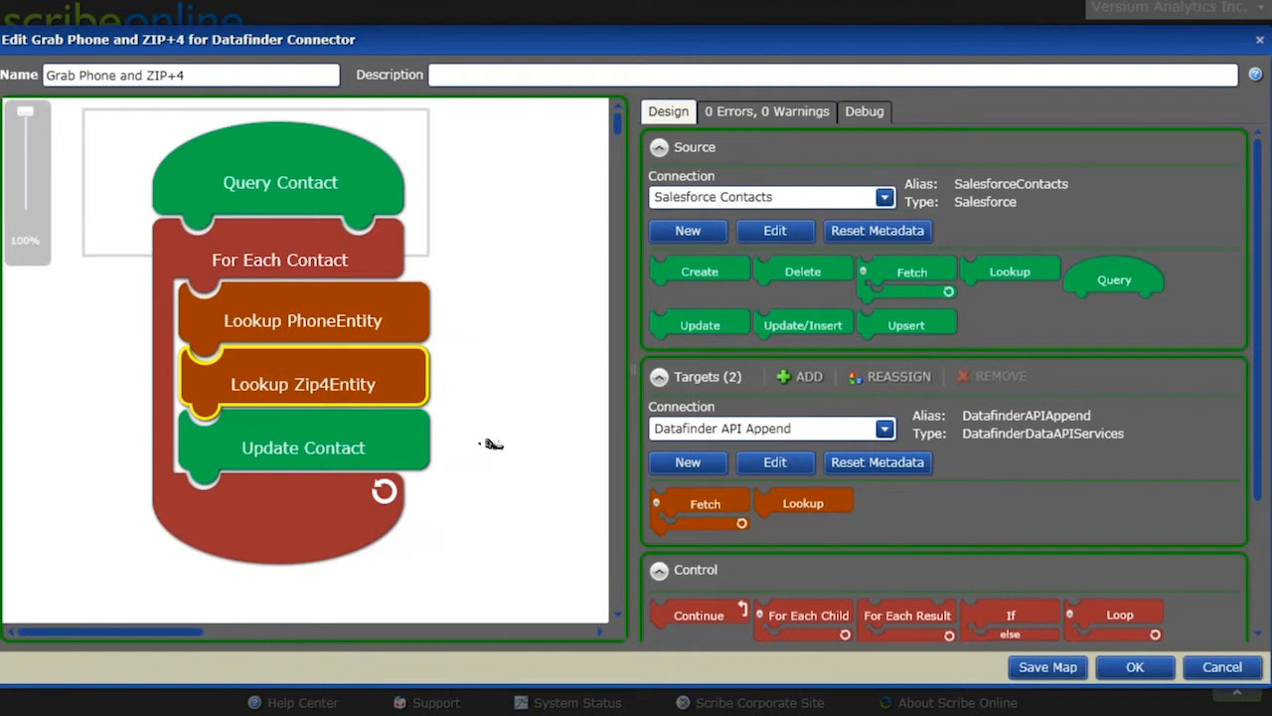
# Switch the target connection to Salesforce Contacts and open the Update Contact block's settings
pyautogui.click(884, 428)
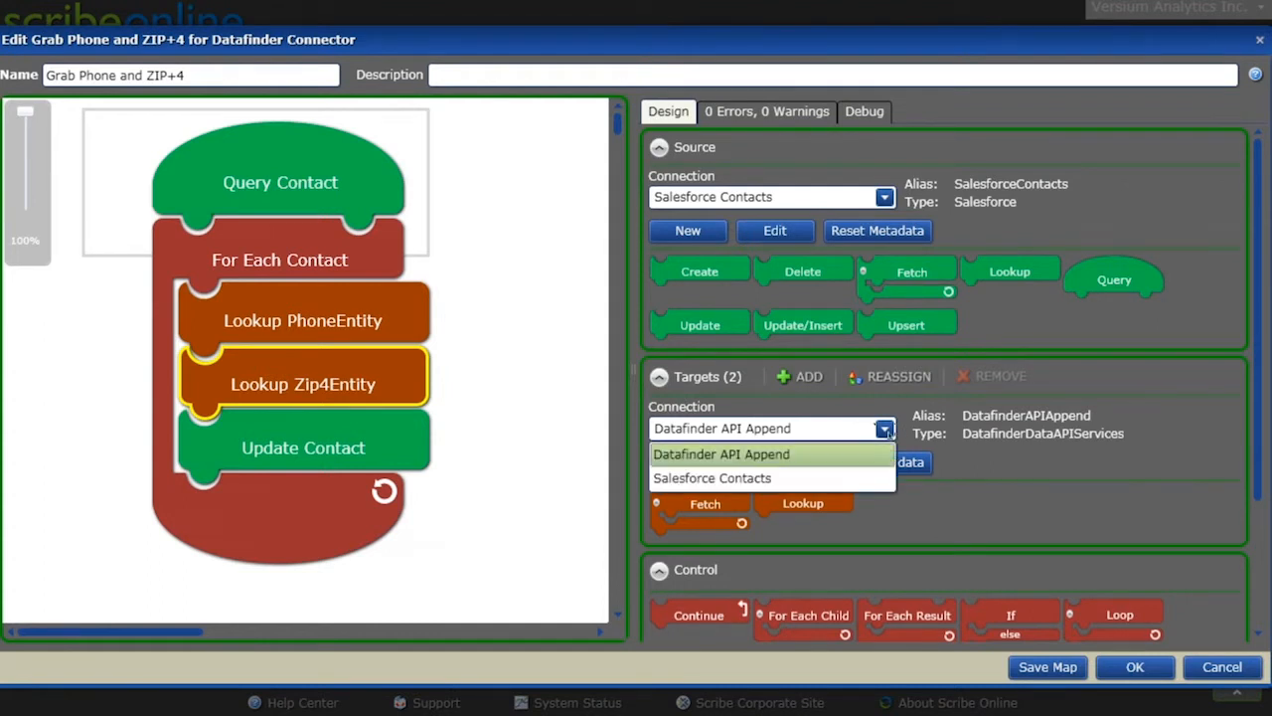
pyautogui.click(817, 481)
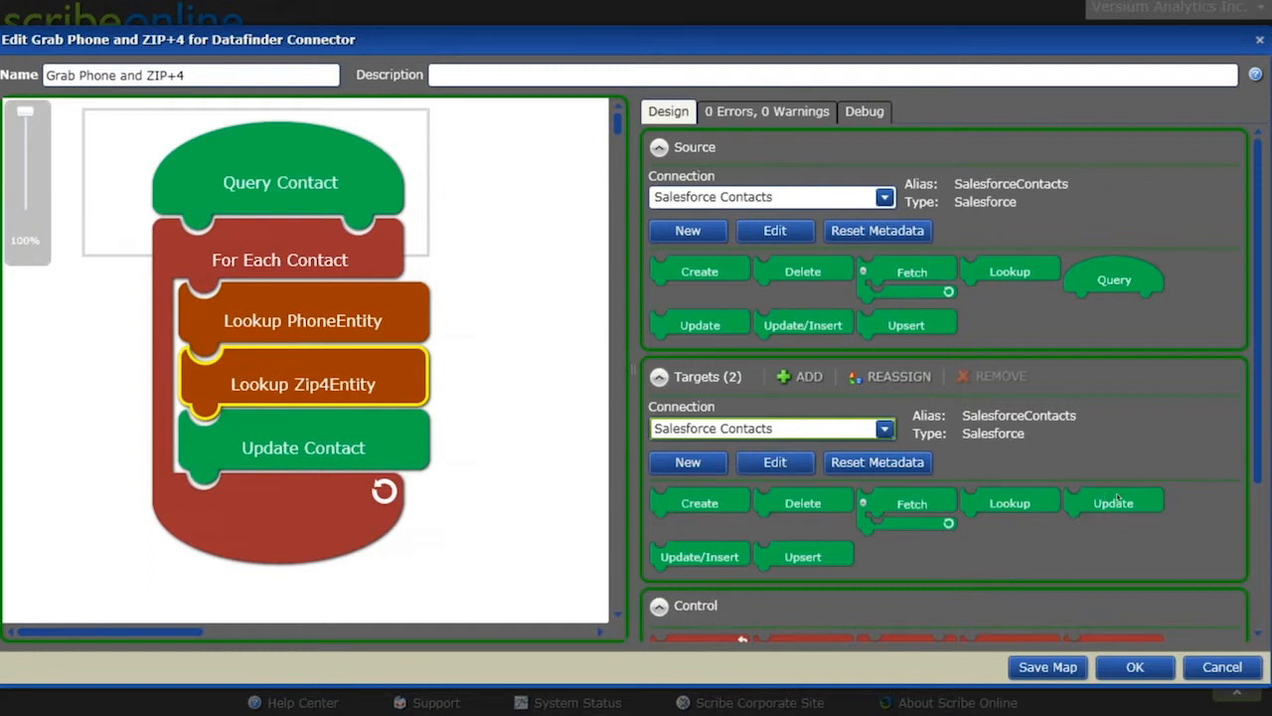
pyautogui.click(295, 444)
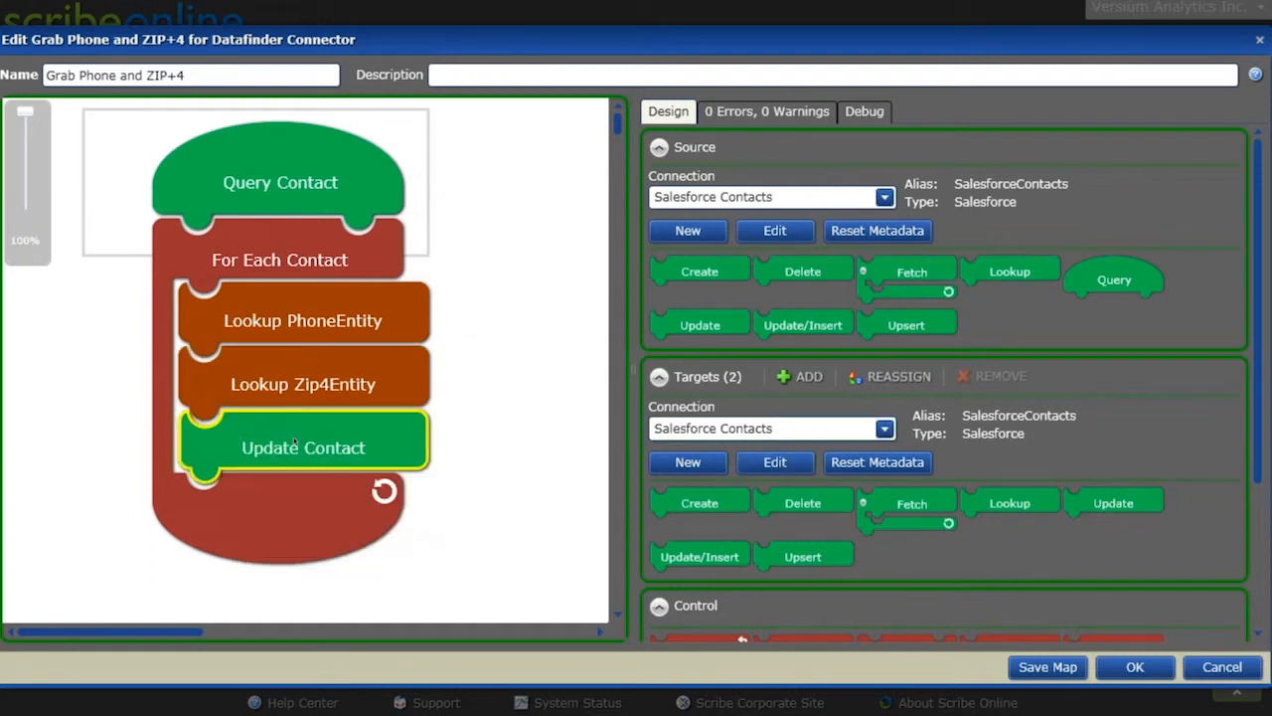
pyautogui.doubleClick(285, 442)
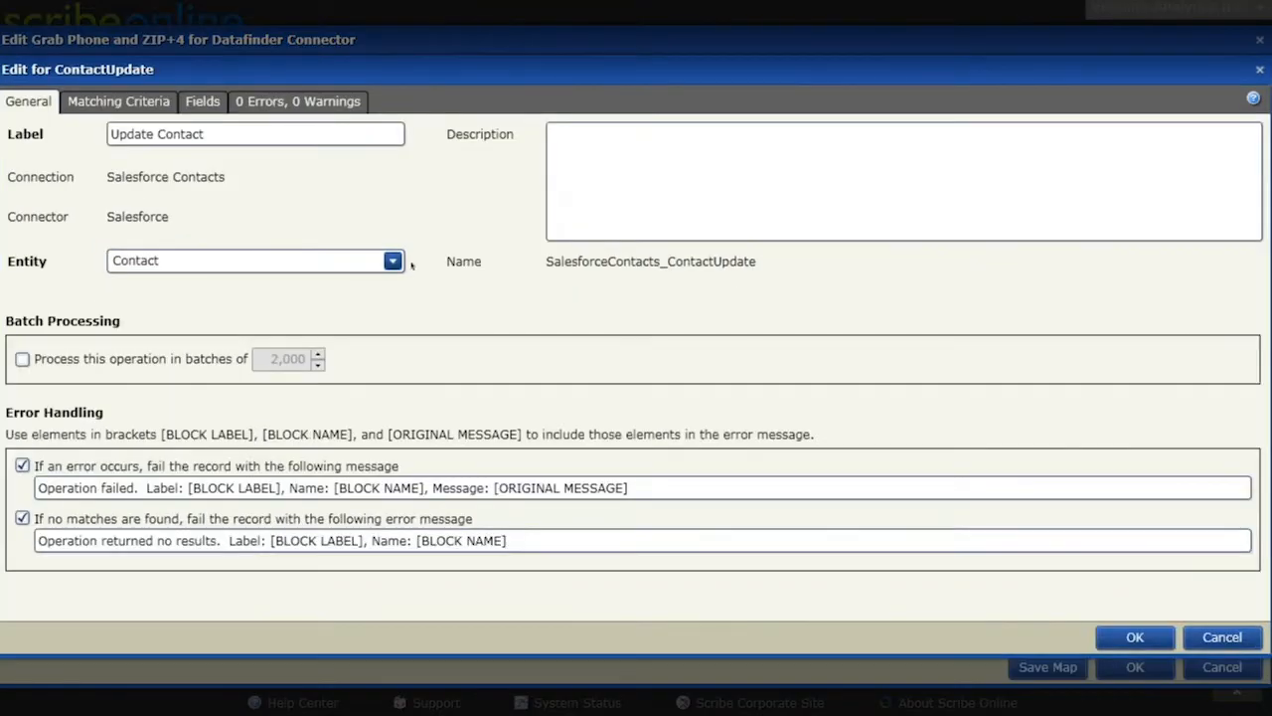
# Review the Salesforce entities available to the Update Contact block and its matching criteria, keeping the Contact entity
pyautogui.click(393, 260)
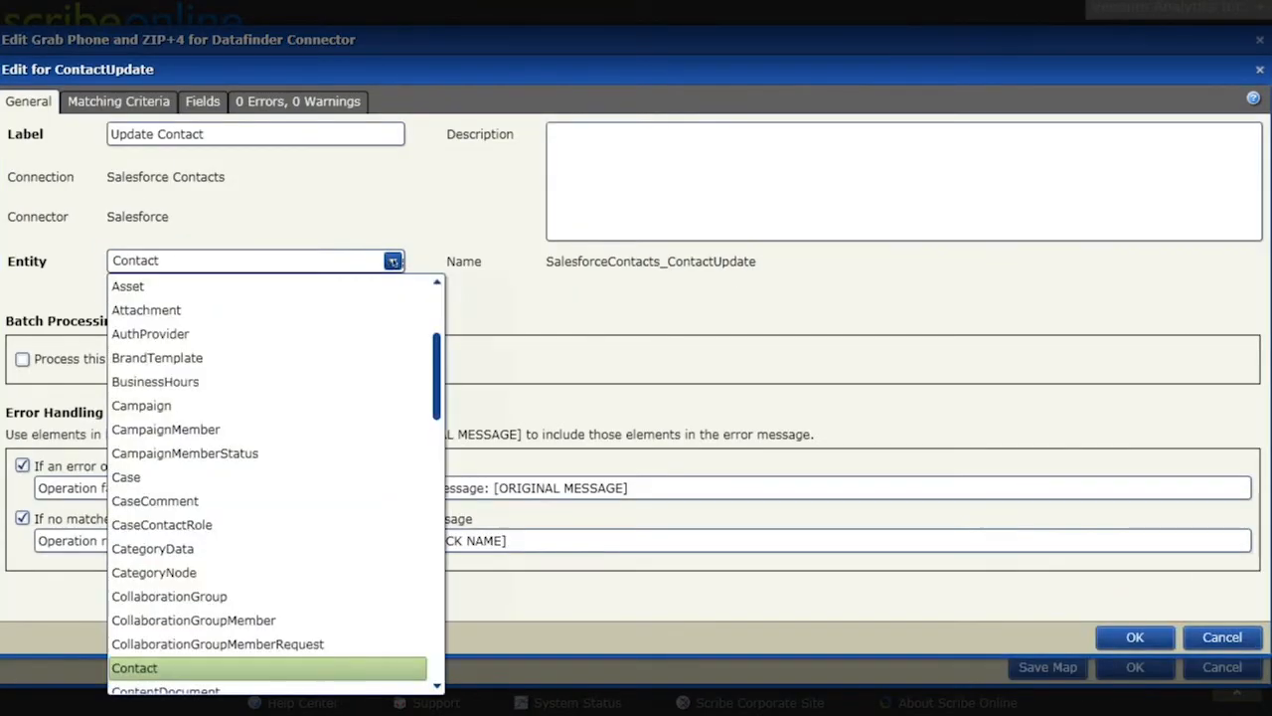
pyautogui.click(392, 260)
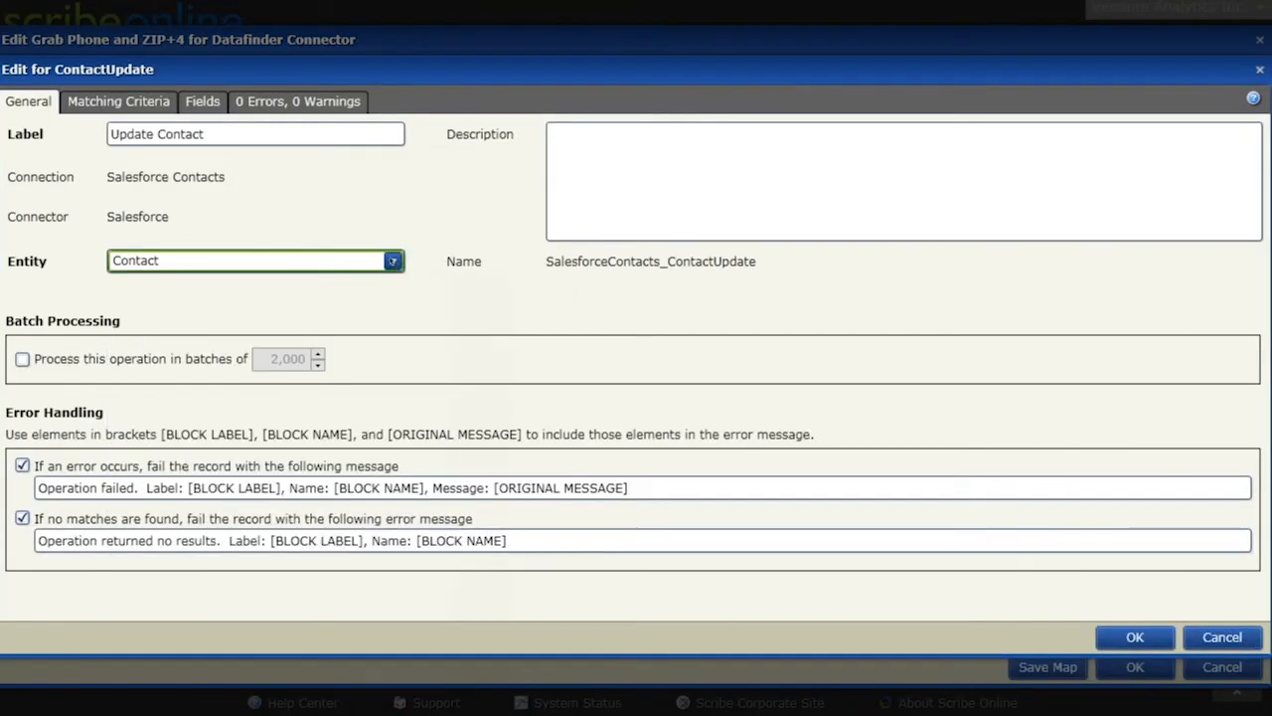
pyautogui.click(136, 106)
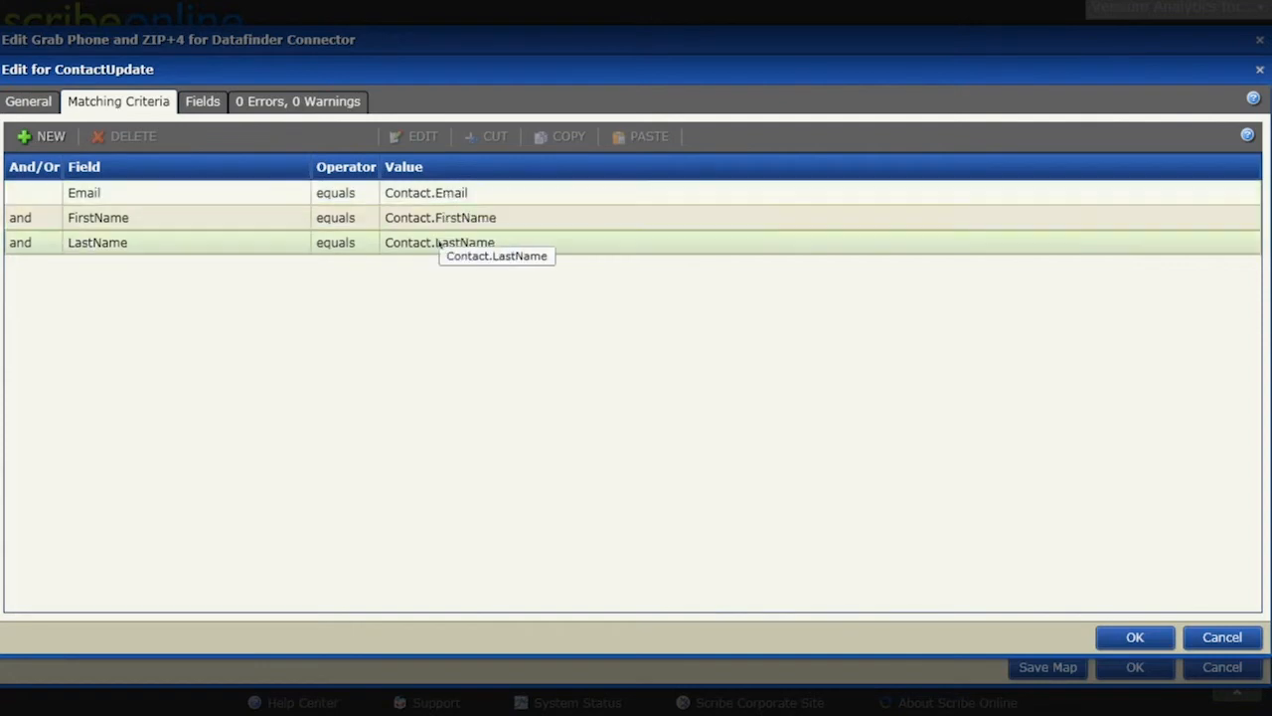
# Examine the Update Contact field mappings, expanding the PhoneEntity lookup results and finding the MobilePhone target formula
pyautogui.click(203, 107)
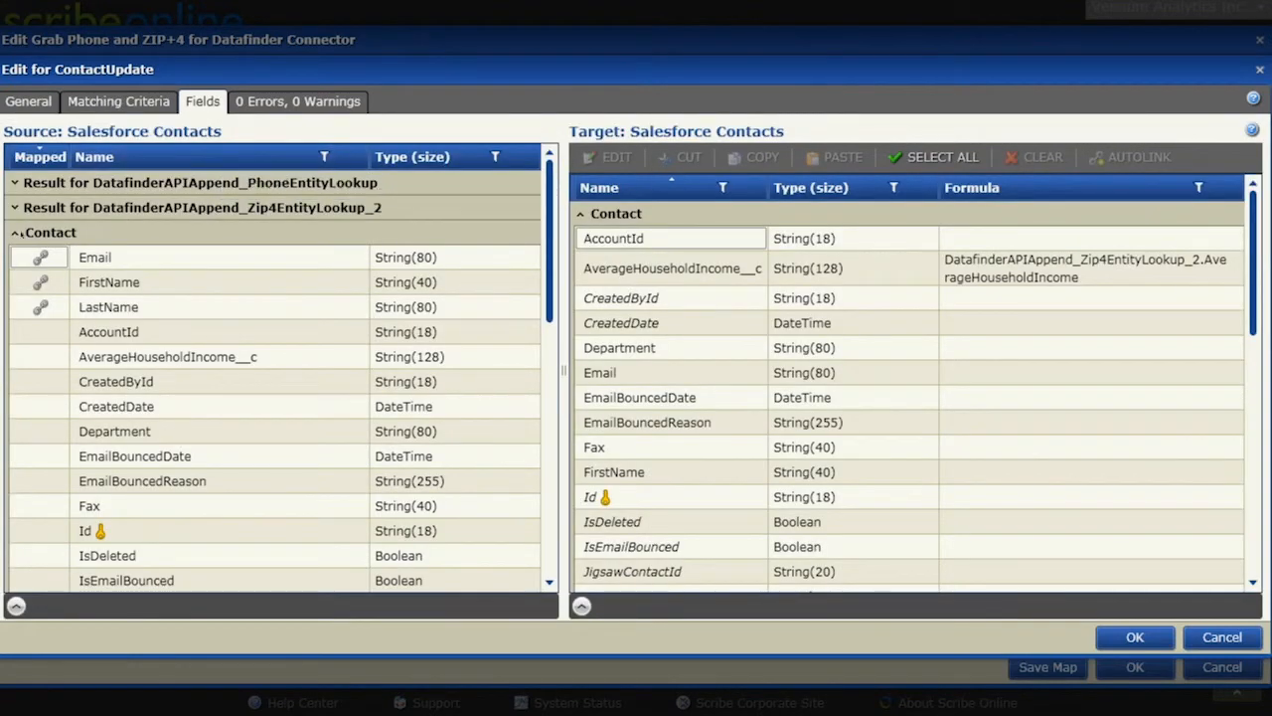
pyautogui.click(16, 233)
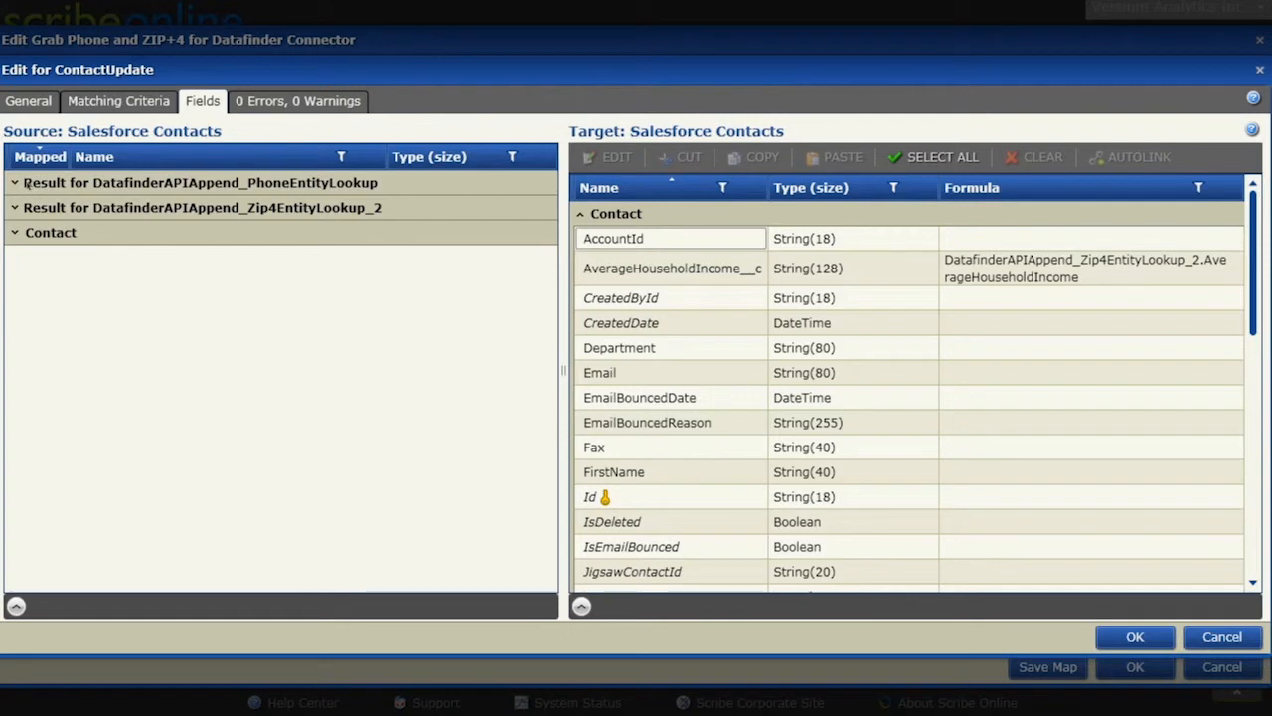
pyautogui.click(24, 181)
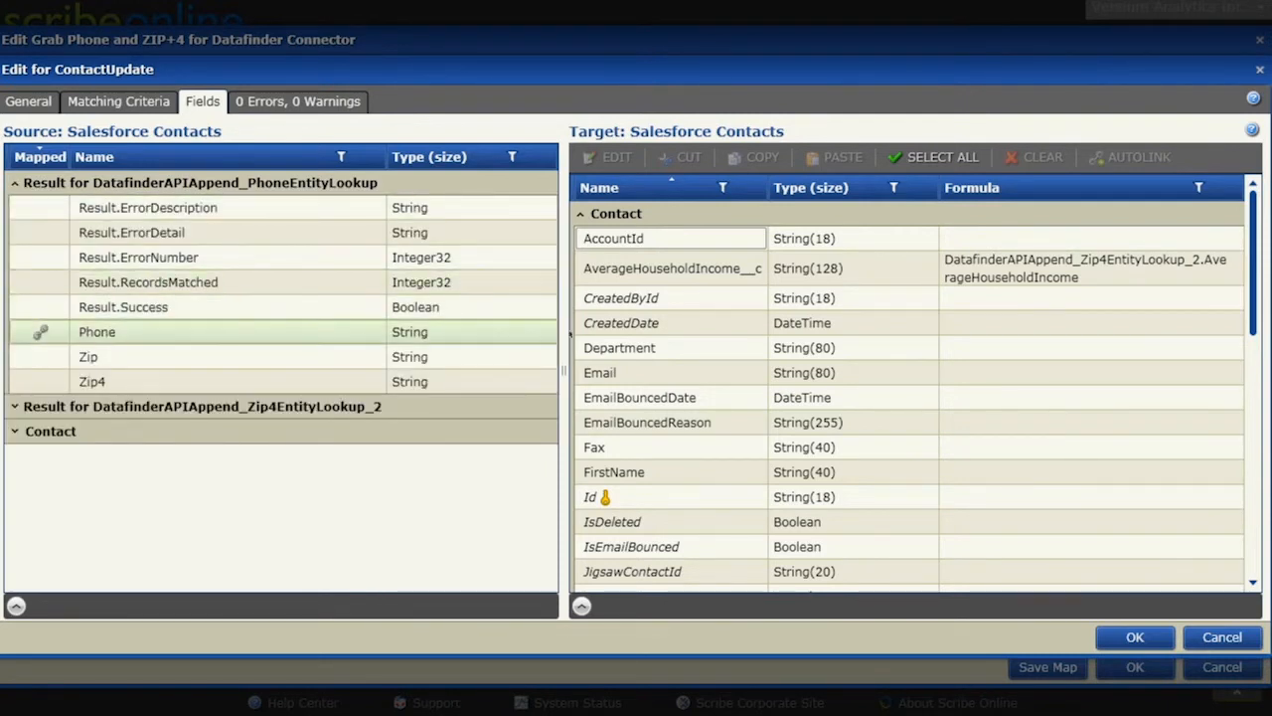
pyautogui.scroll(-8, 792, 333)
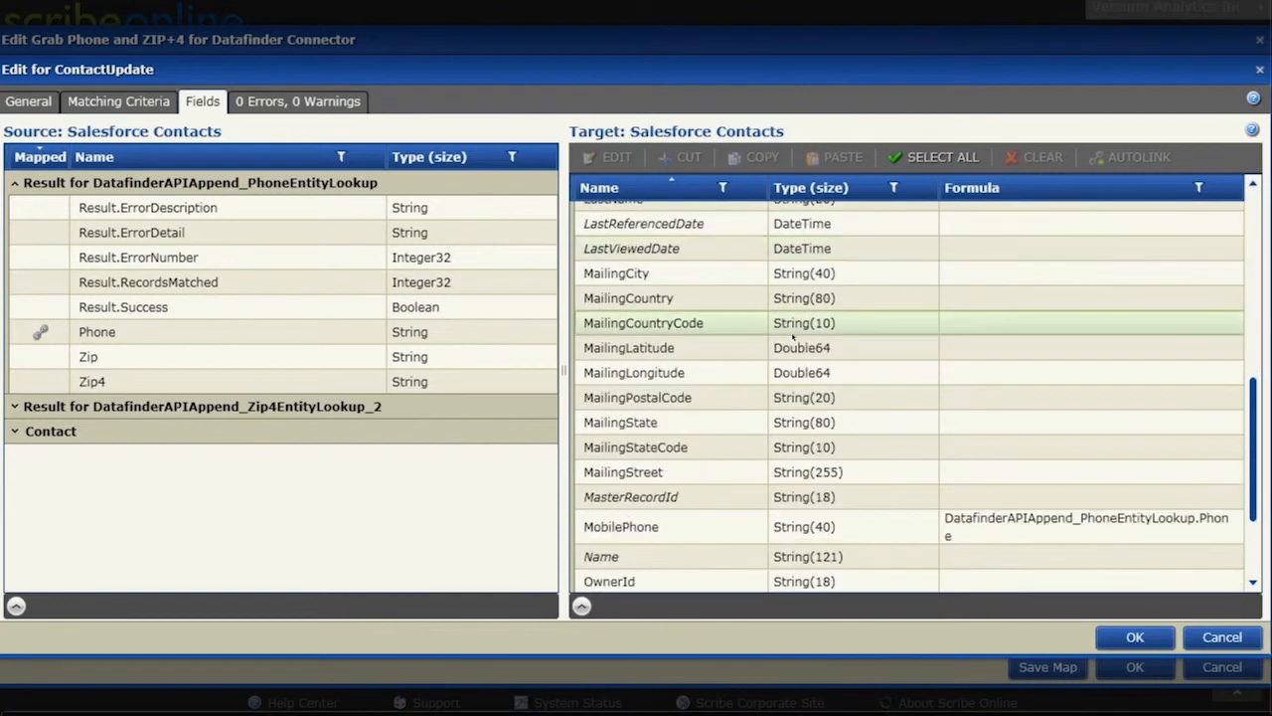
pyautogui.scroll(-4, 792, 338)
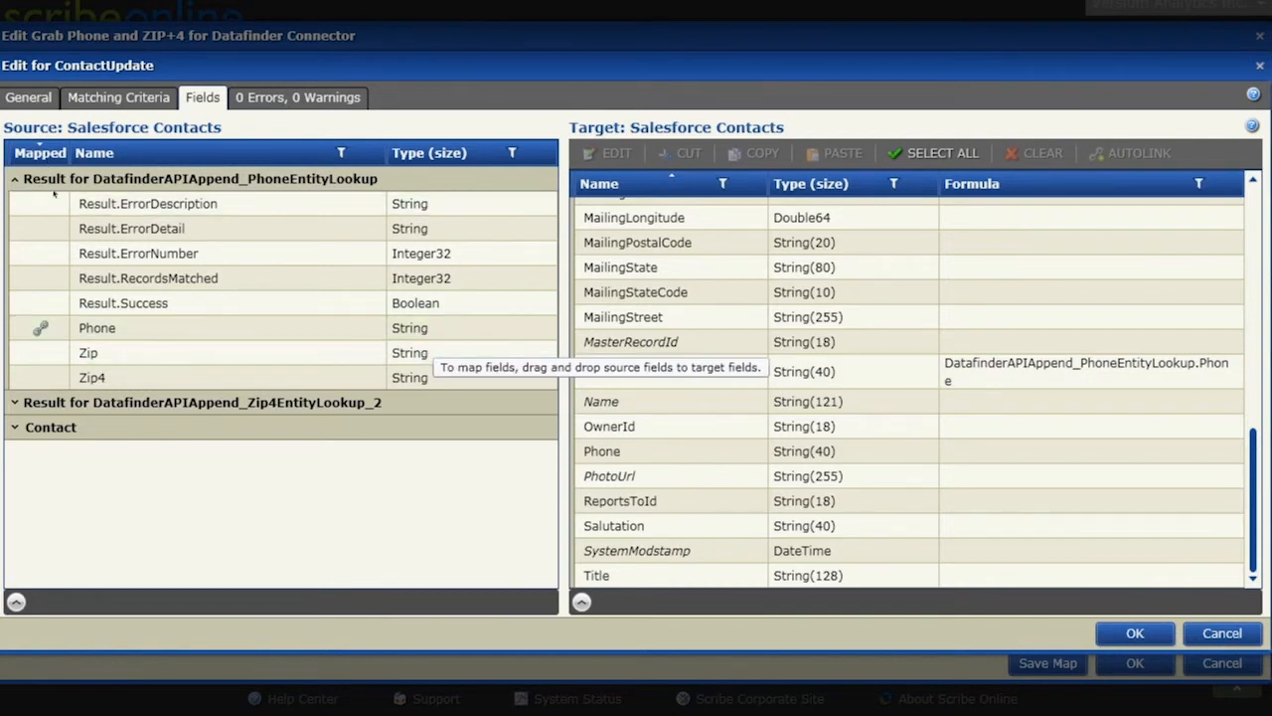
# Expand the Zip4Entity lookup results in place of the PhoneEntity ones and check how AverageHouseholdIncome maps to the target contact fields
pyautogui.click(14, 179)
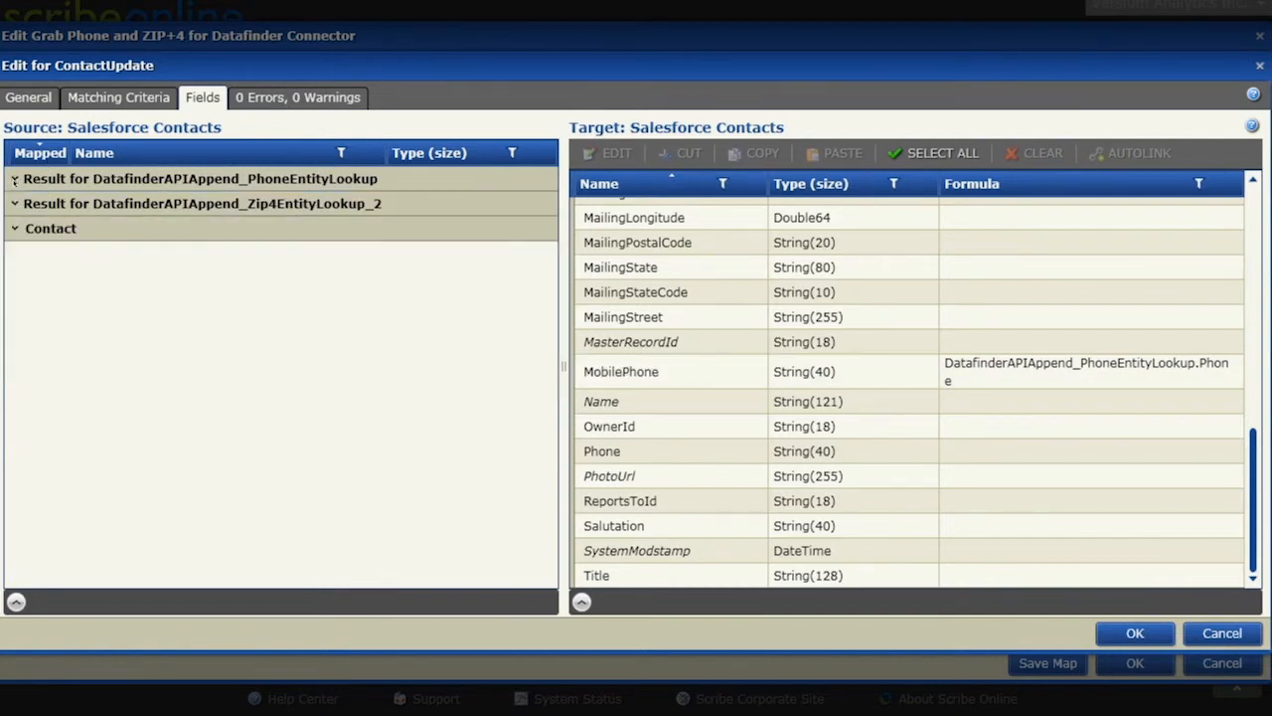
pyautogui.click(16, 203)
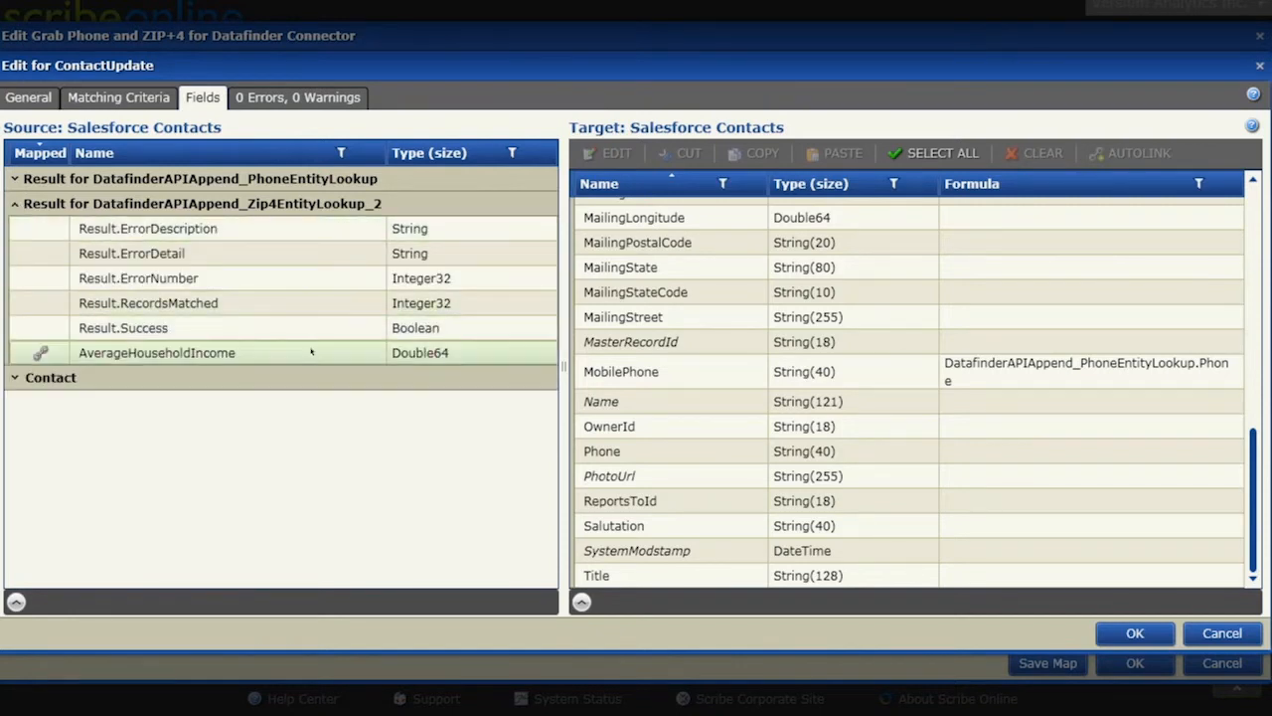
pyautogui.scroll(3, 726, 364)
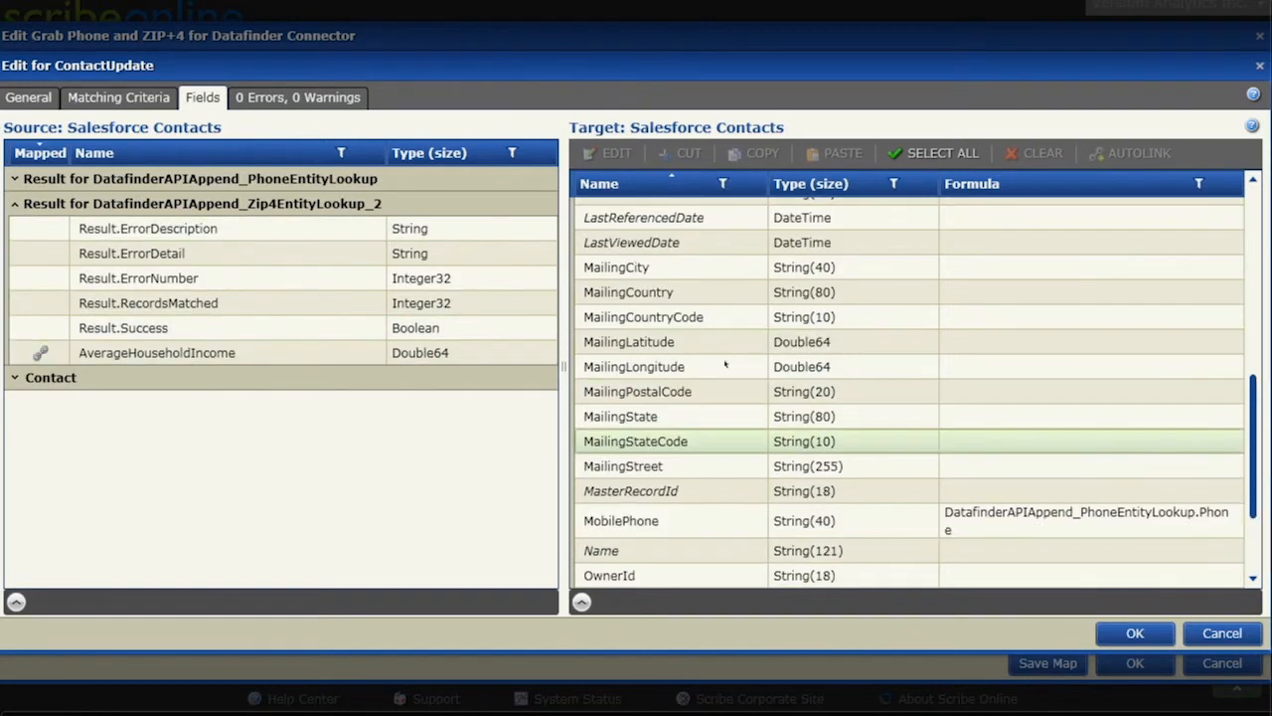
pyautogui.scroll(10, 725, 364)
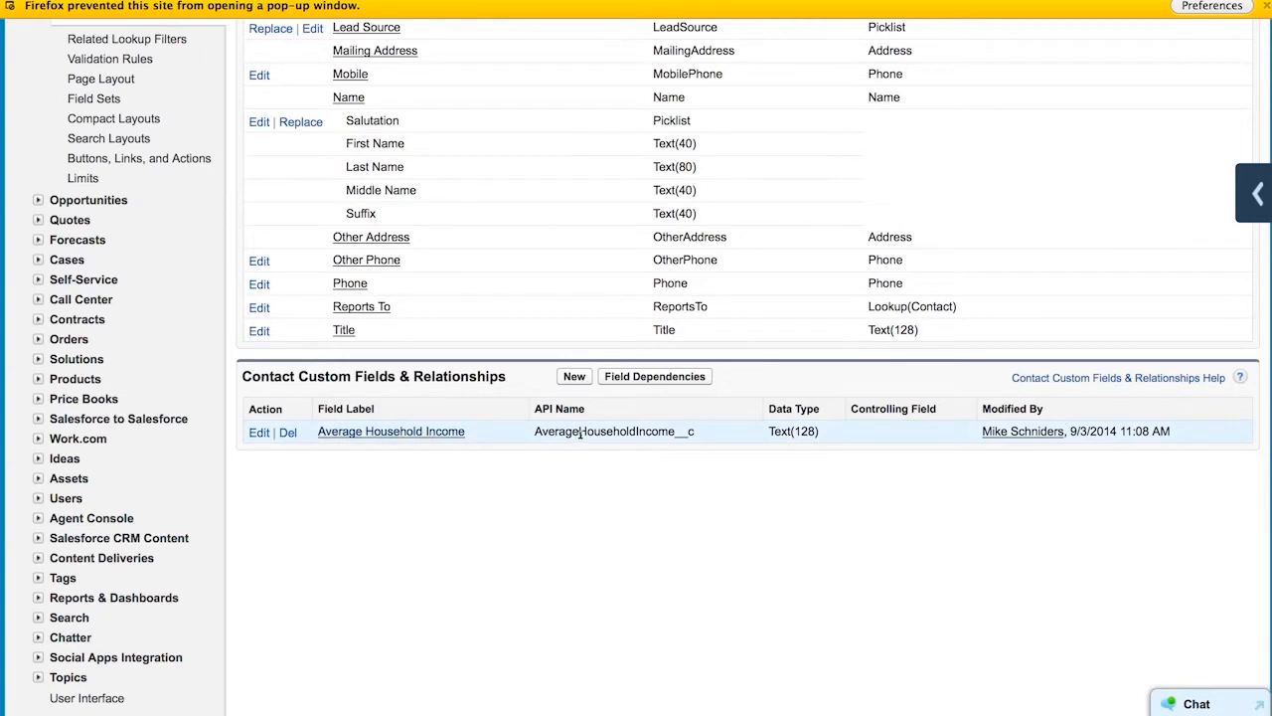
# Review the standard fields on Salesforce's Contact Fields setup page
pyautogui.scroll(10, 582, 434)
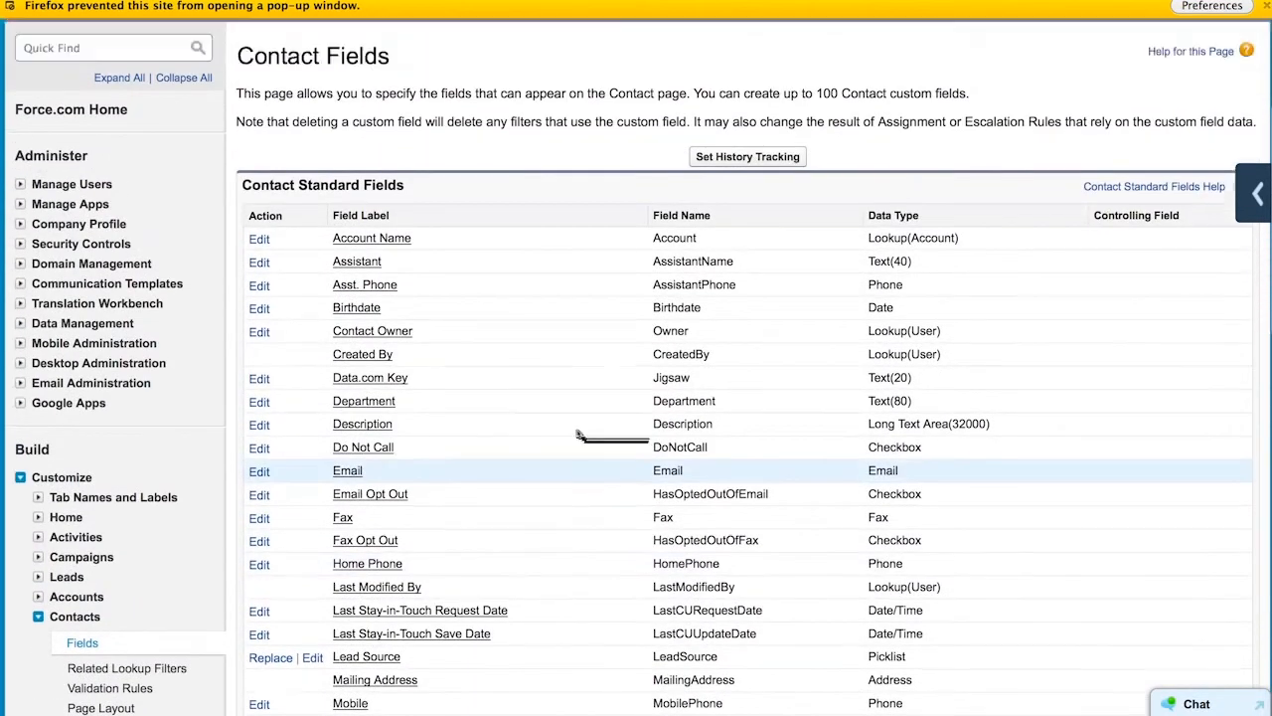
# Look further down Salesforce's Contact Fields page for the contact fields that receive the appended data
pyautogui.scroll(2, 581, 433)
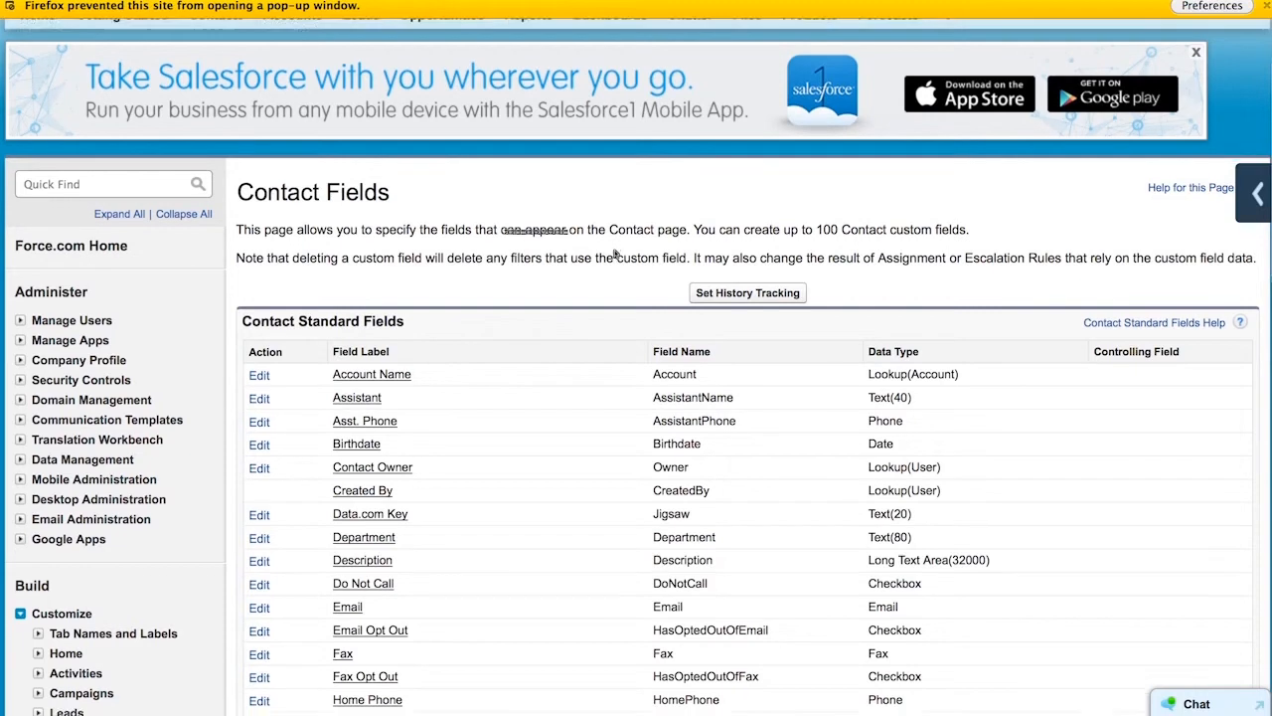
pyautogui.scroll(-12, 616, 254)
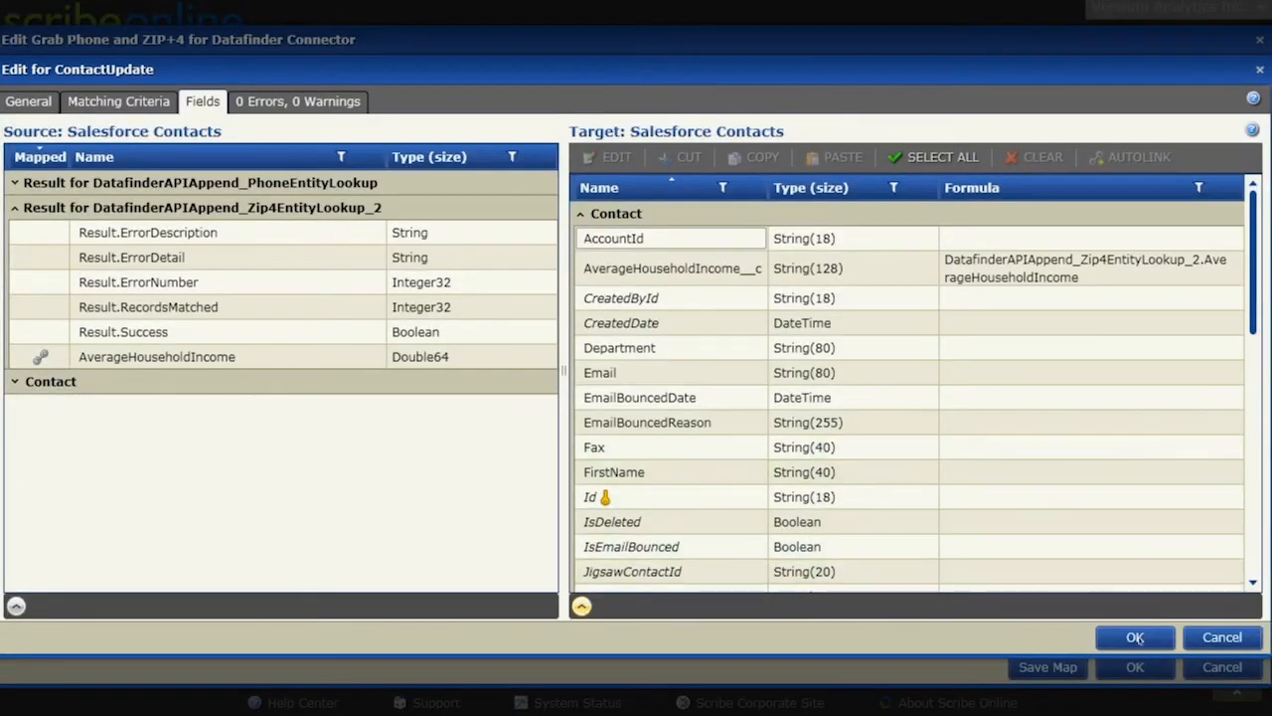
# Return to Scribe Online, close the Update Contact block and leave the Grab Phone and ZIP+4 map without saving
pyautogui.click(1198, 637)
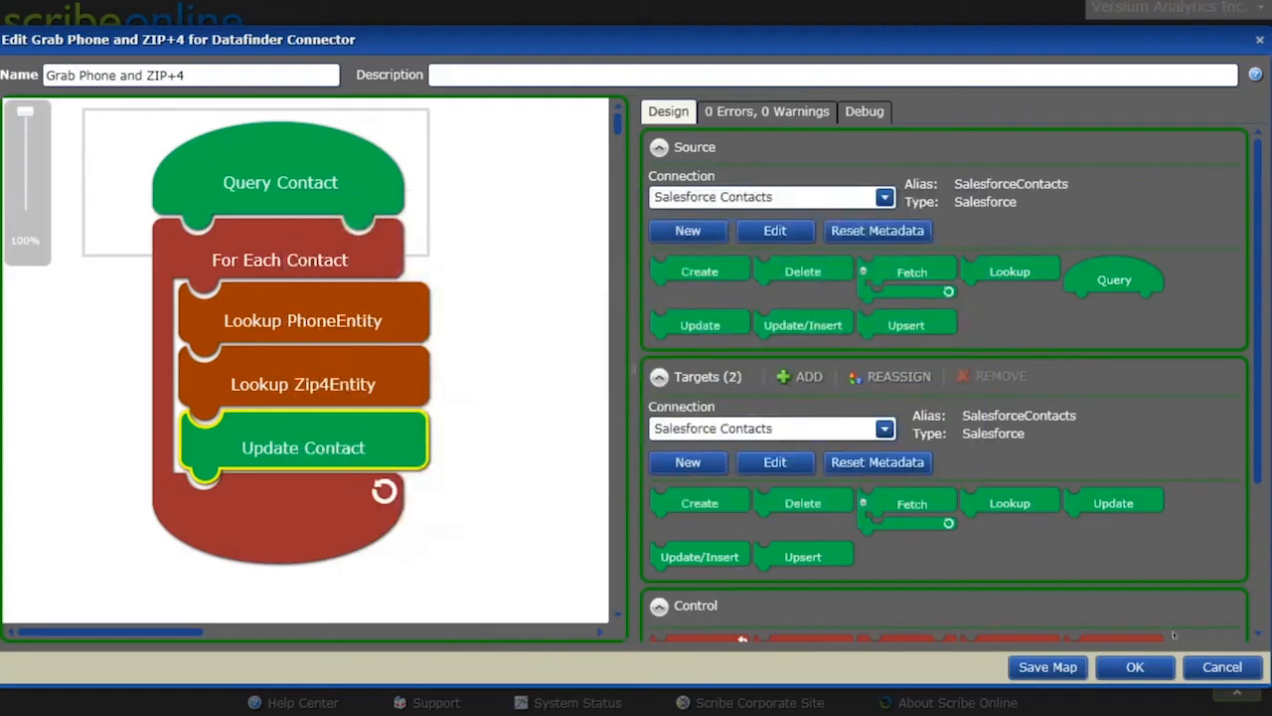
pyautogui.click(108, 408)
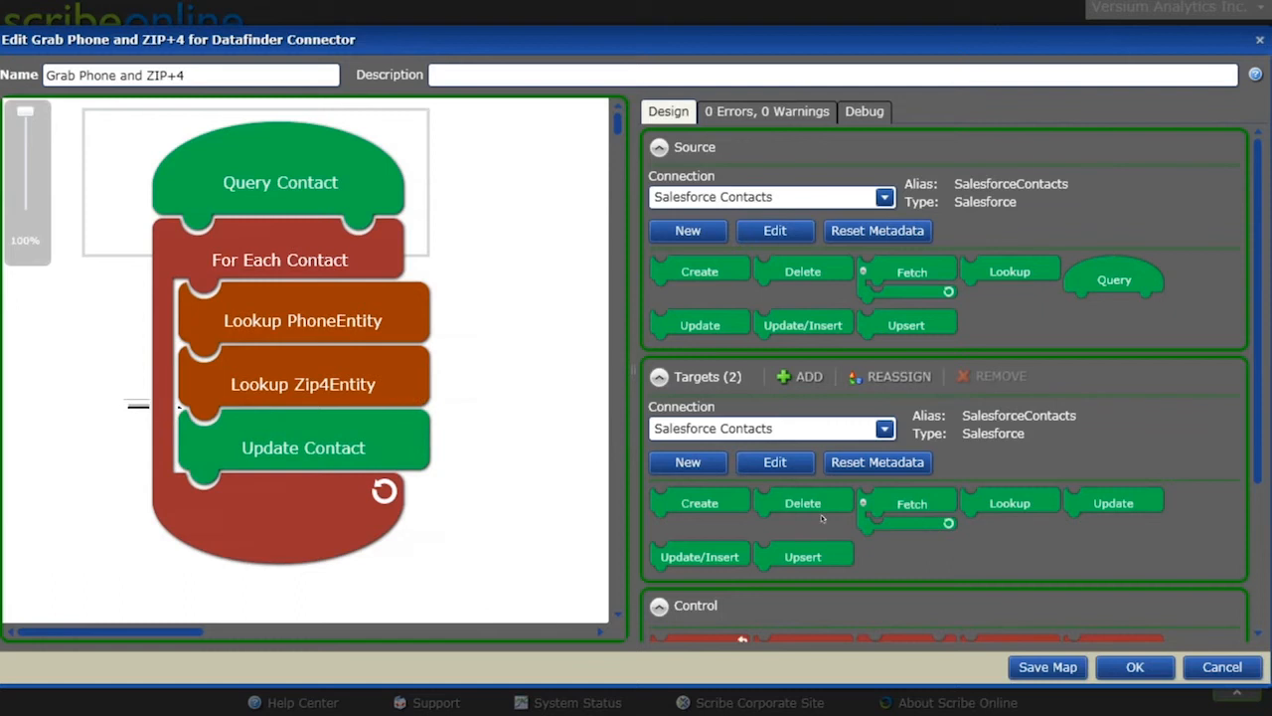
pyautogui.click(1222, 666)
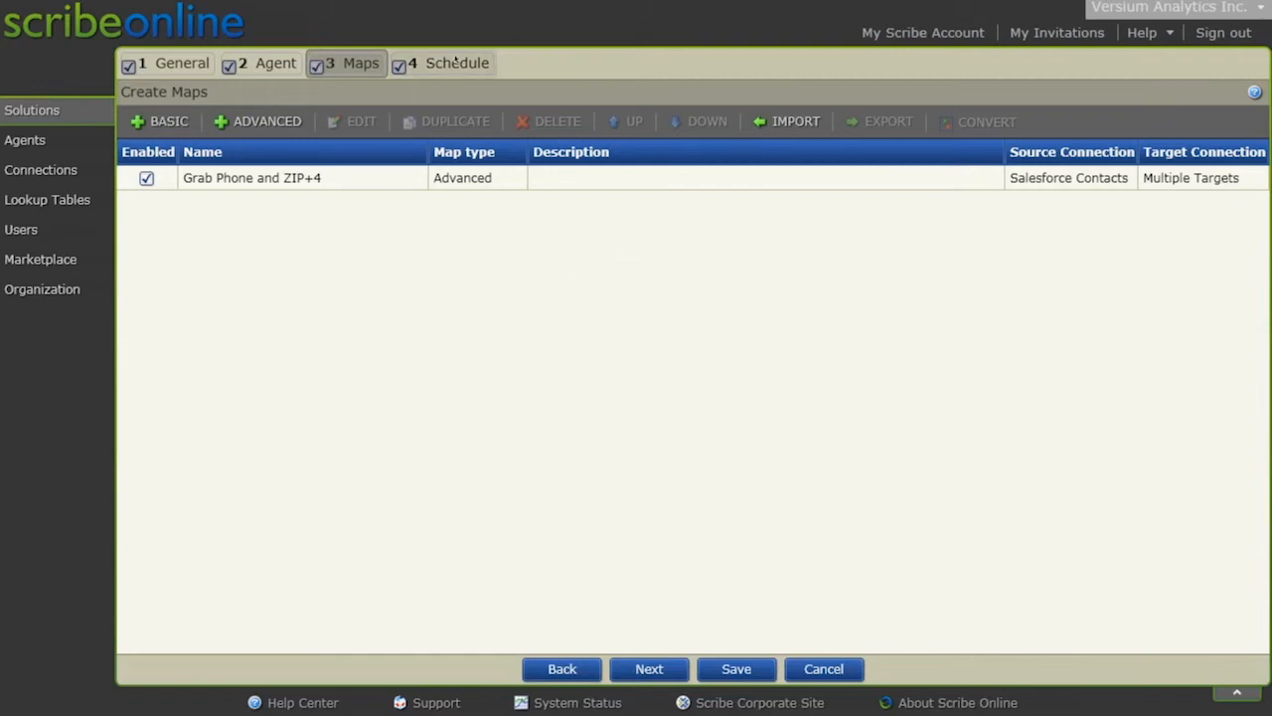
# Review the solution's schedule options, keeping On Demand, and leave the solution setup without saving
pyautogui.click(455, 62)
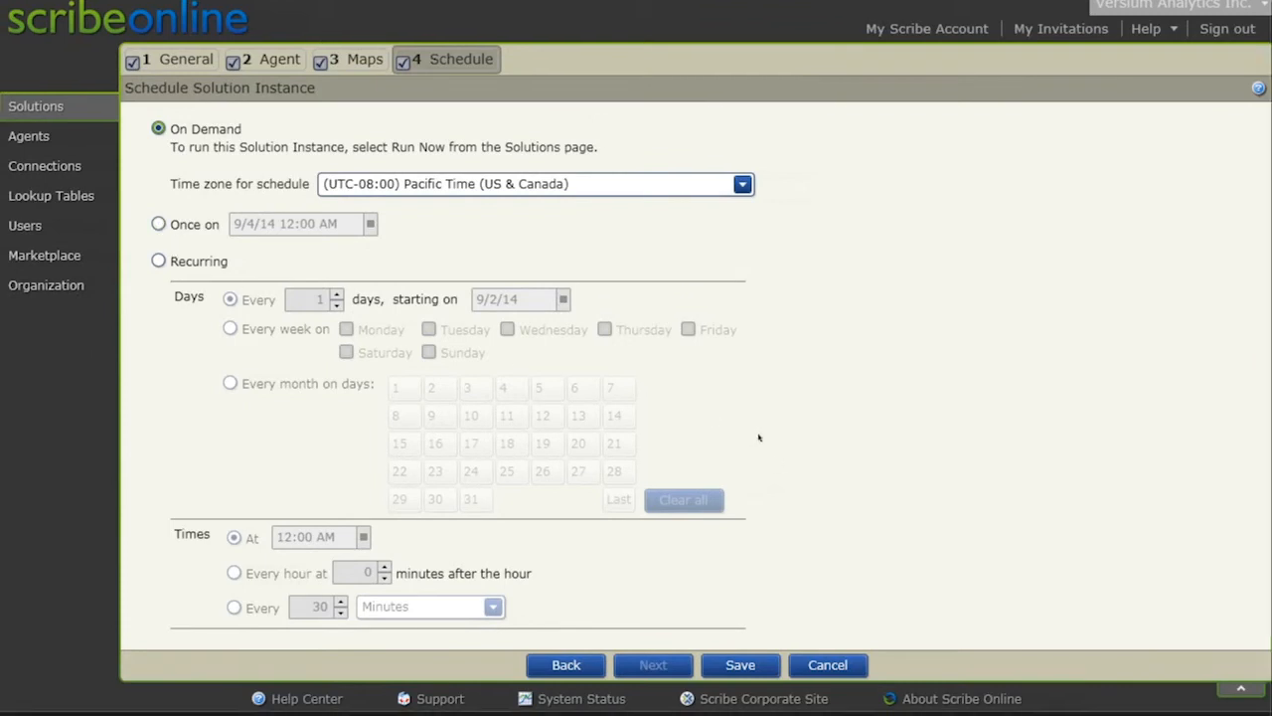
pyautogui.click(826, 664)
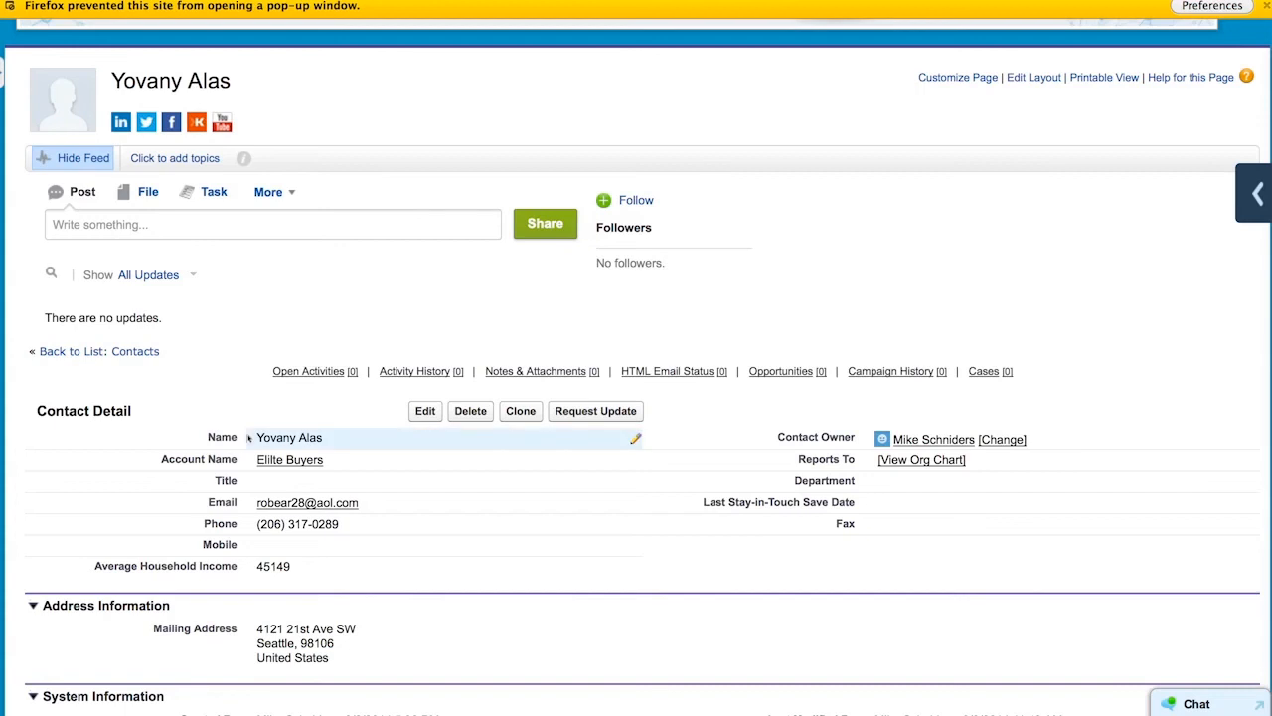
# Examine the phone, mobile and average household income fields on the Salesforce contact's detail page
pyautogui.scroll(-3, 249, 438)
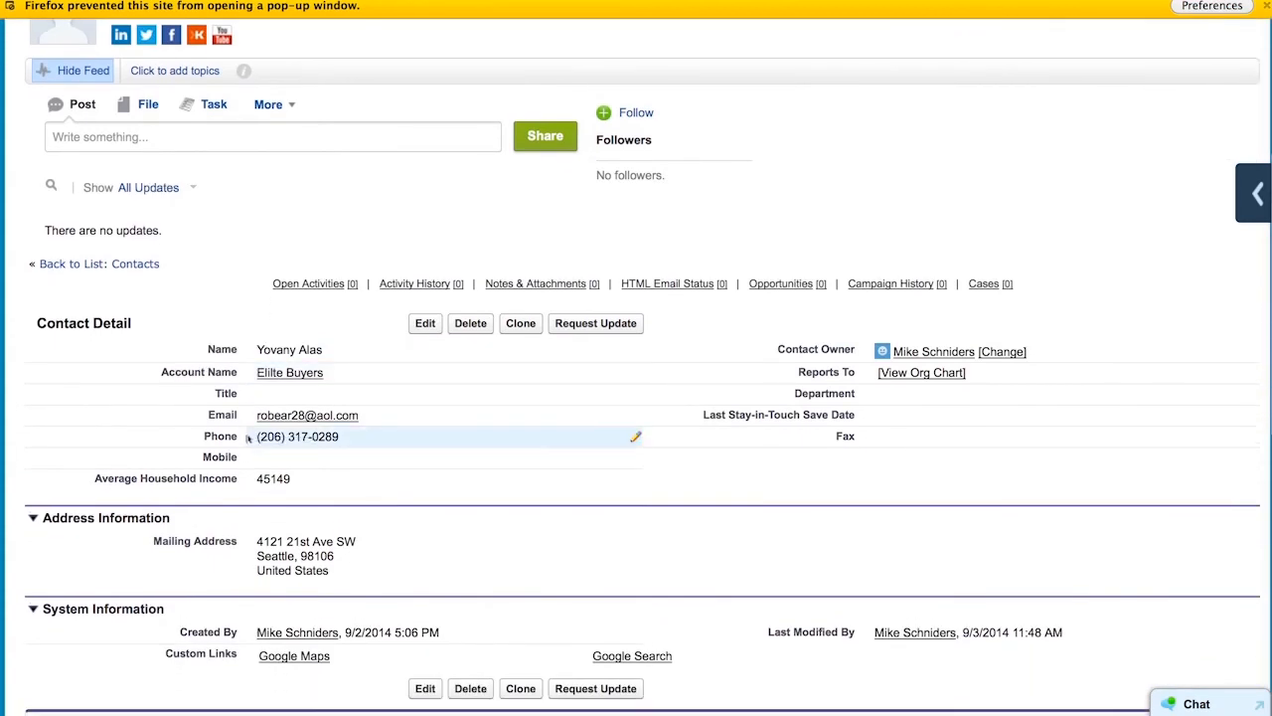